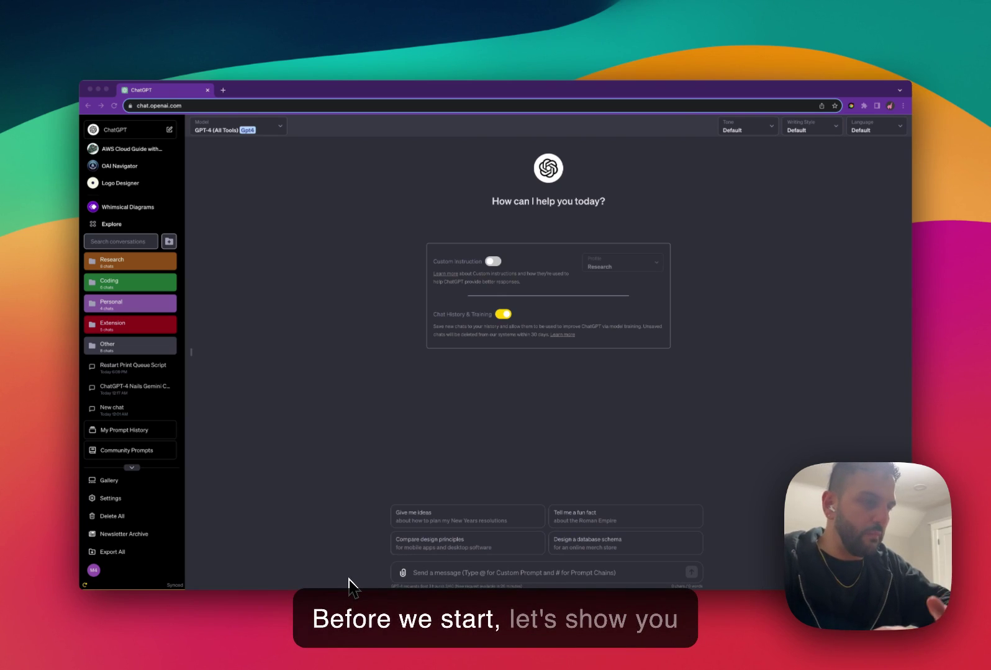
Search Google for "superpower chatgpt" in a new browser tab and open the Superpower ChatGPT extension's Chrome Web Store page
click(223, 90)
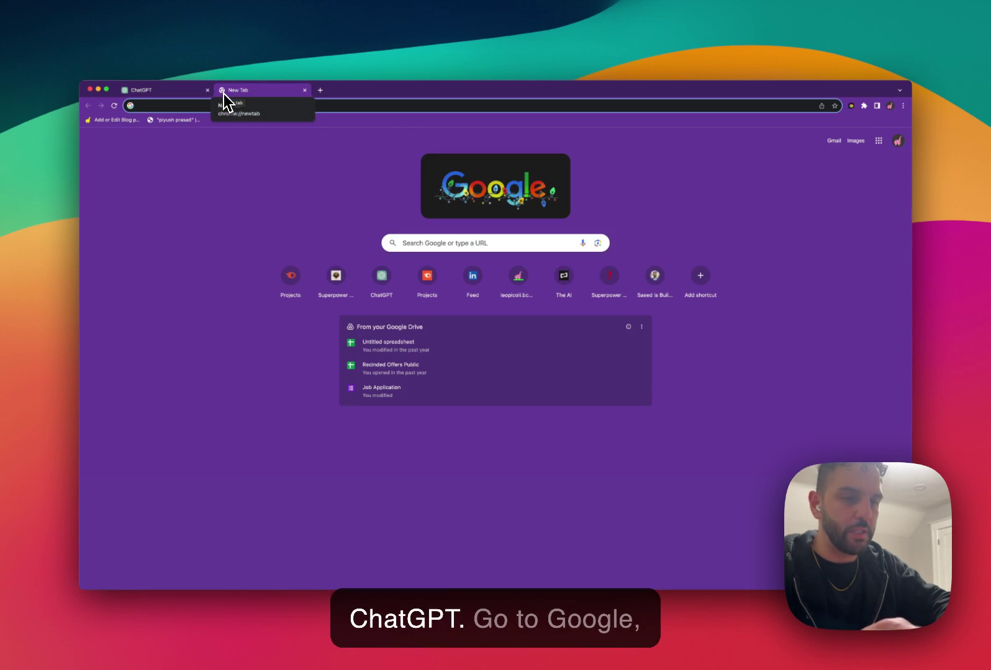
text(superpowe)
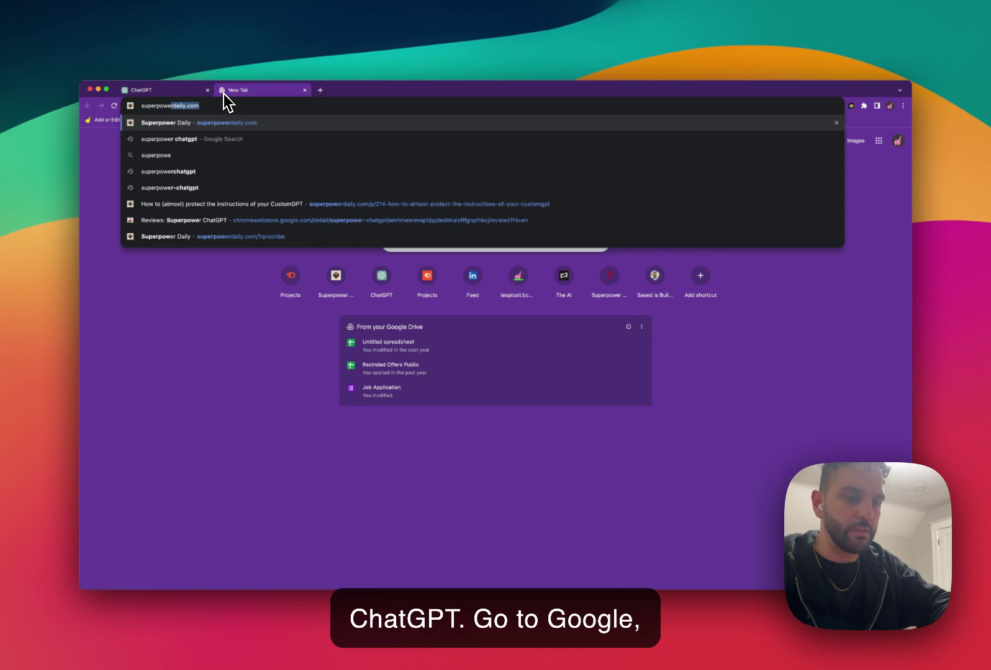
text(r chatgpt)
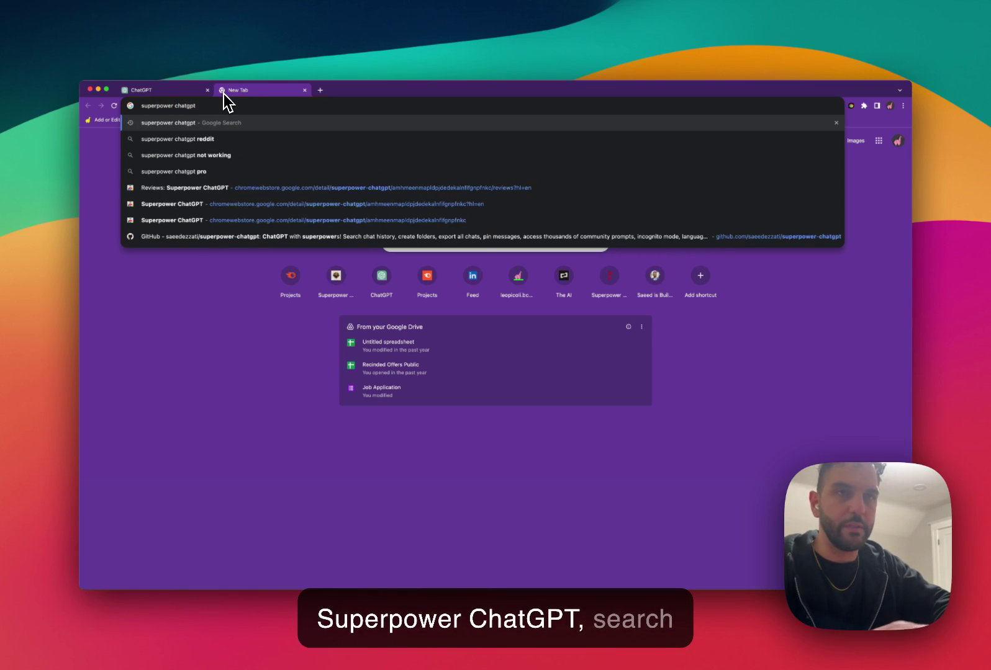
key(Return)
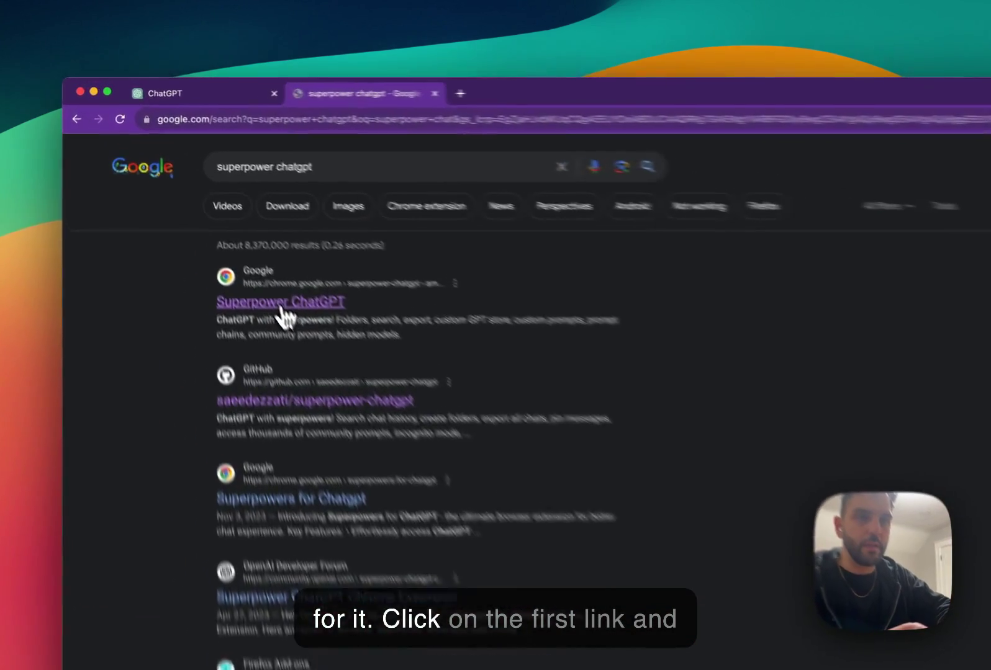
click(280, 304)
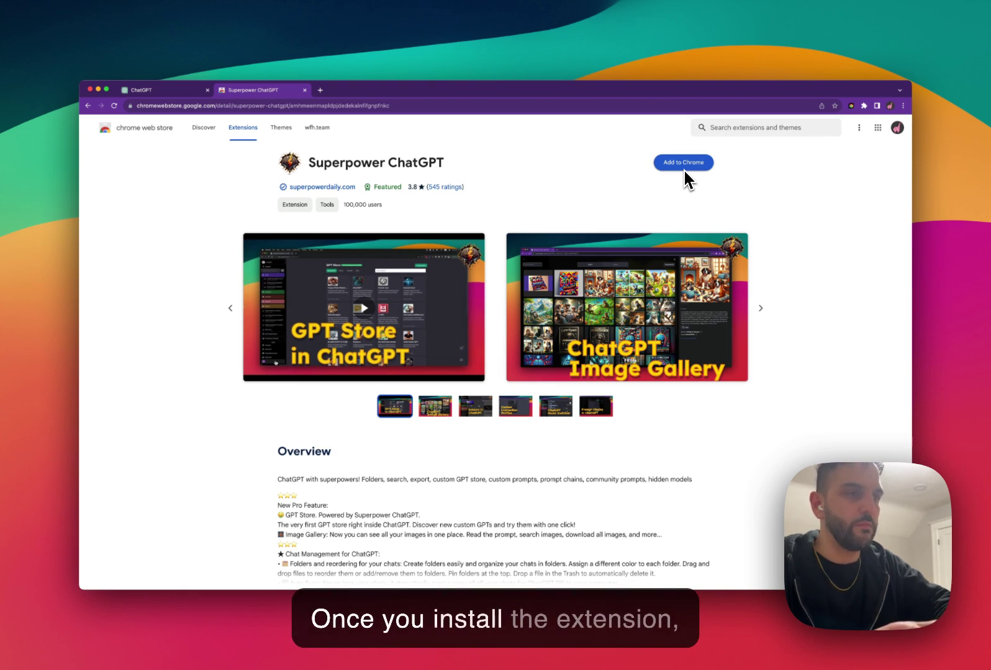
Close the extension's store page and reload the ChatGPT page
key(super+w)
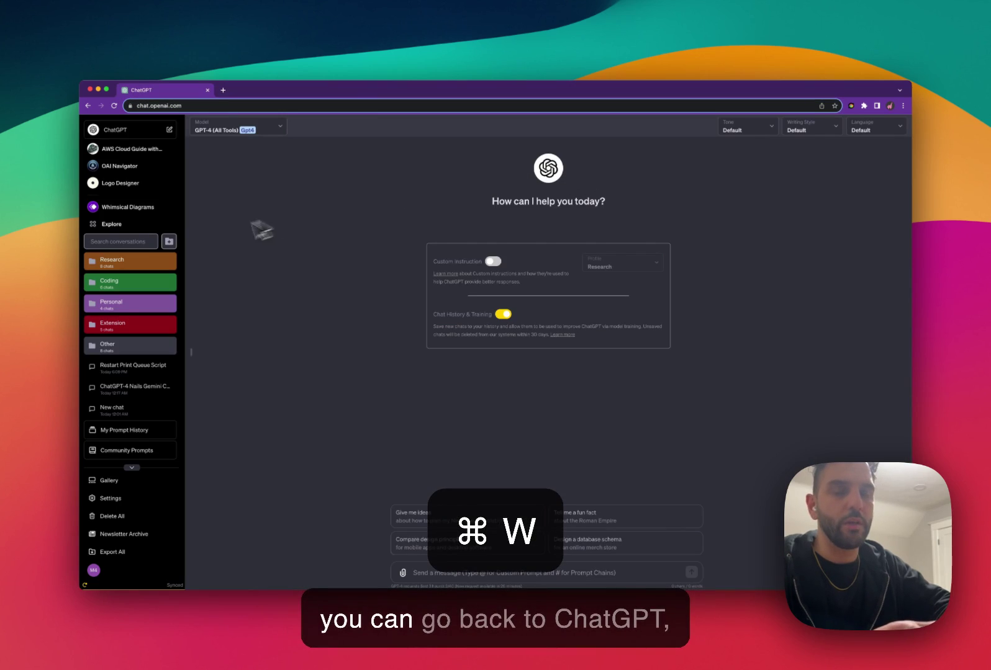
key(super+r)
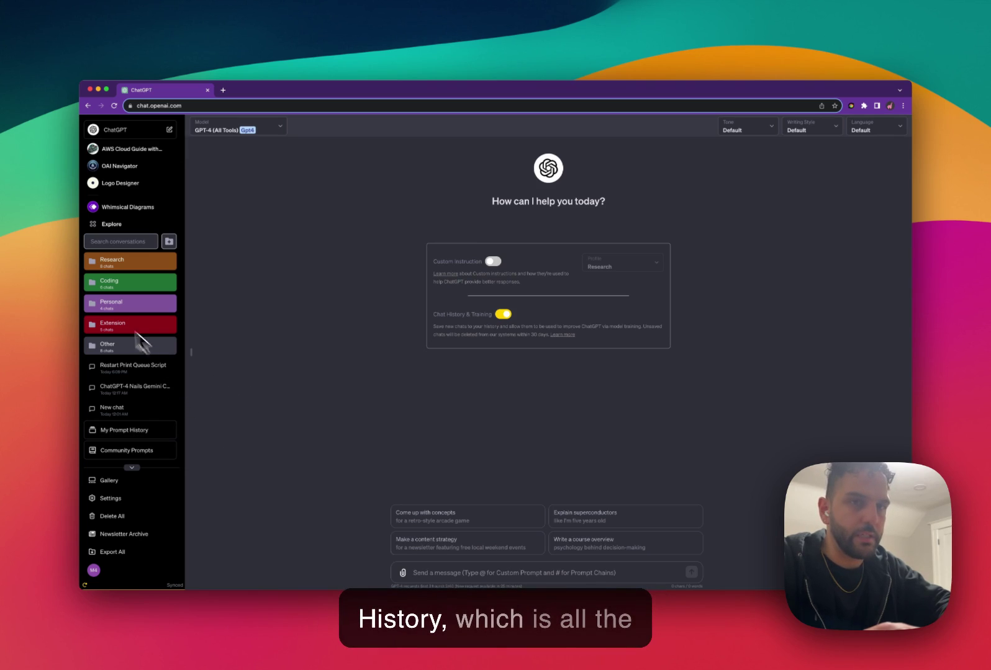
Look through the list of past conversations in the chat history
scroll(121, 342, down, 10)
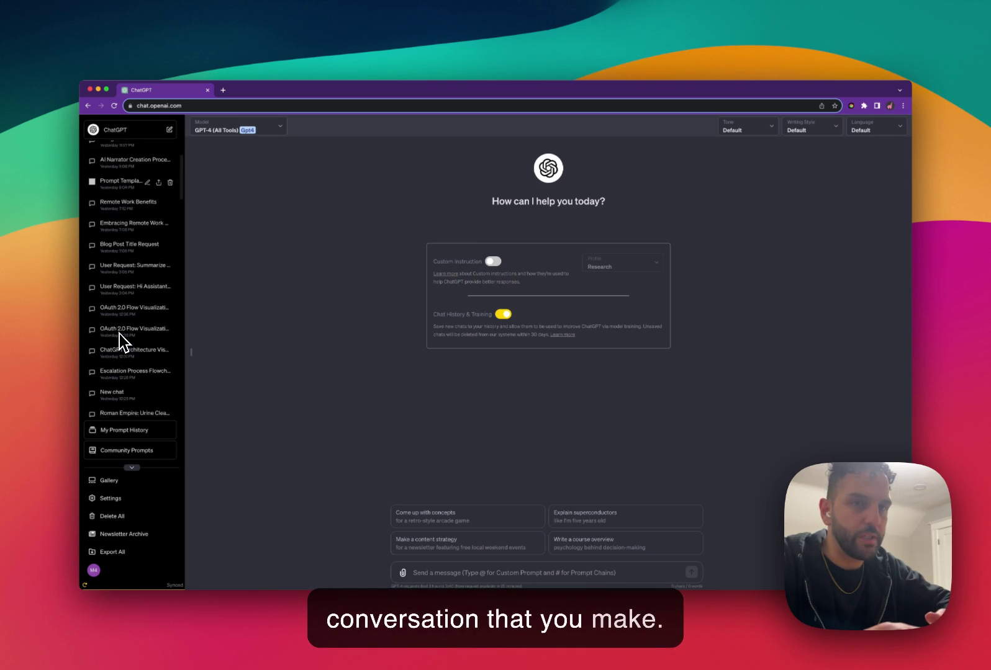
scroll(121, 342, up, 10)
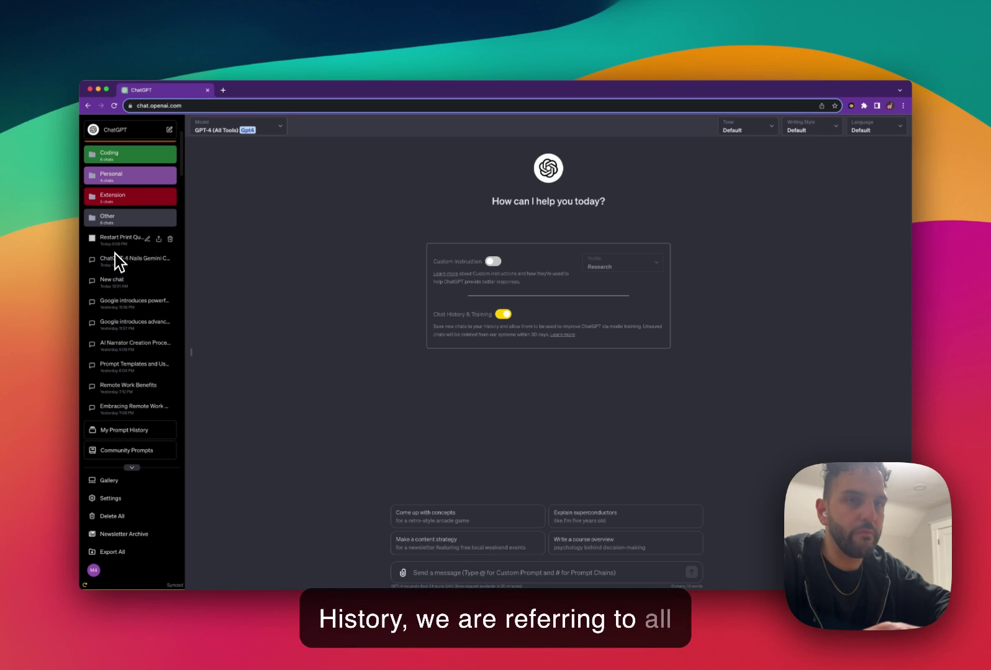
scroll(121, 254, down, 5)
scroll(118, 256, down, 10)
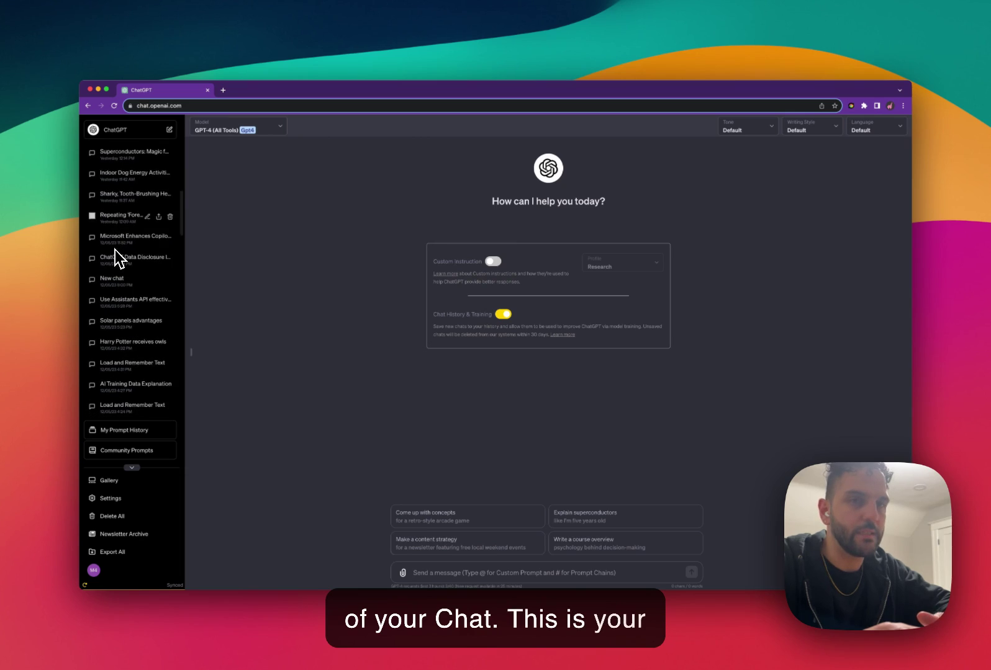
scroll(118, 255, up, 10)
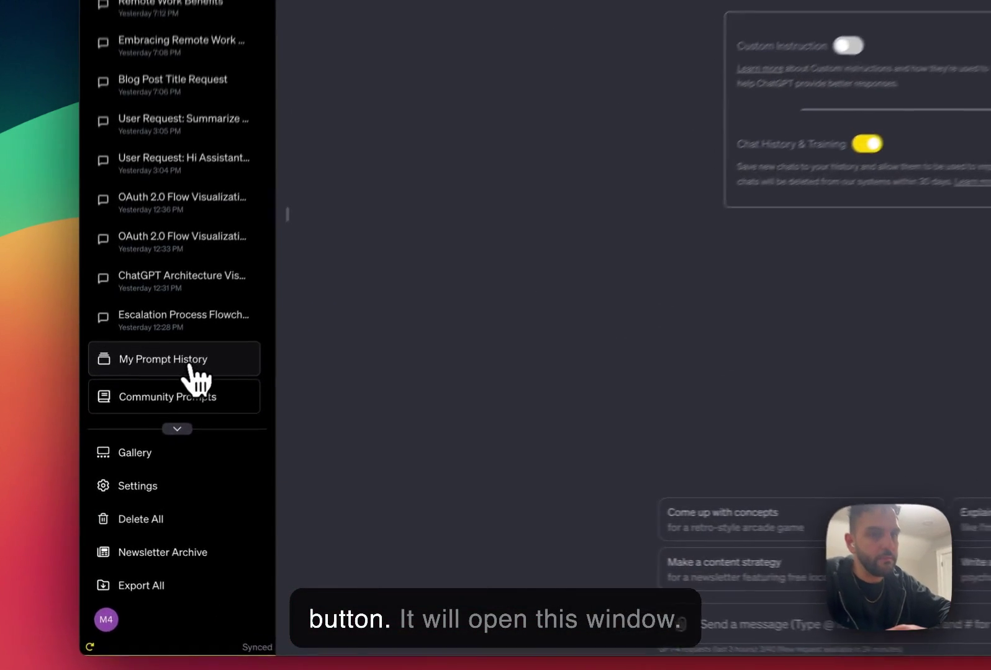
Open My Prompt History, compare the Favorites and All lists, and browse the saved prompts under All
click(141, 438)
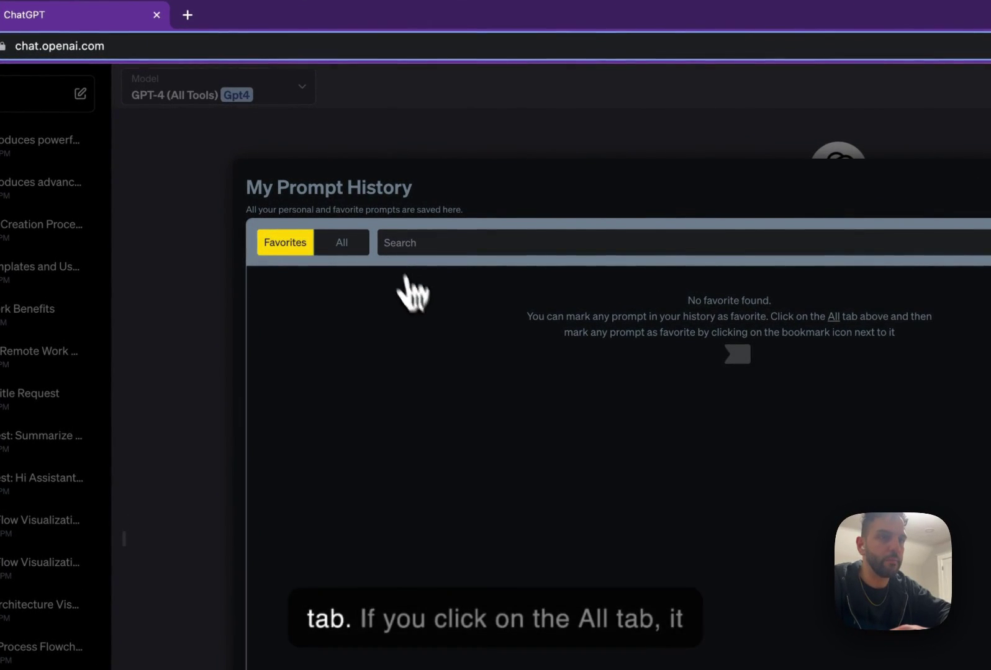
click(346, 247)
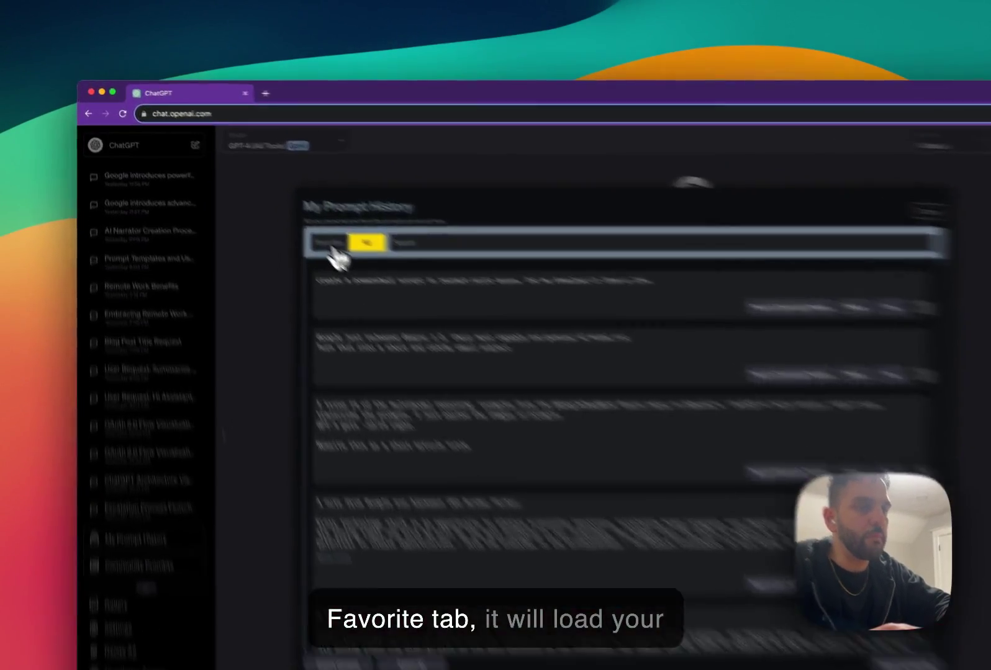
click(274, 206)
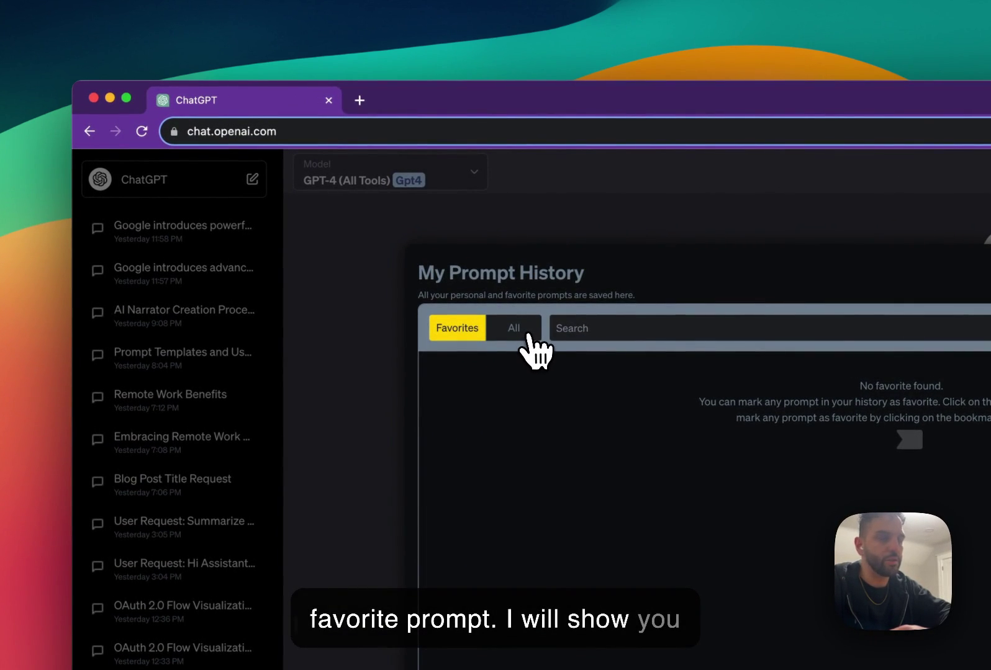
click(526, 332)
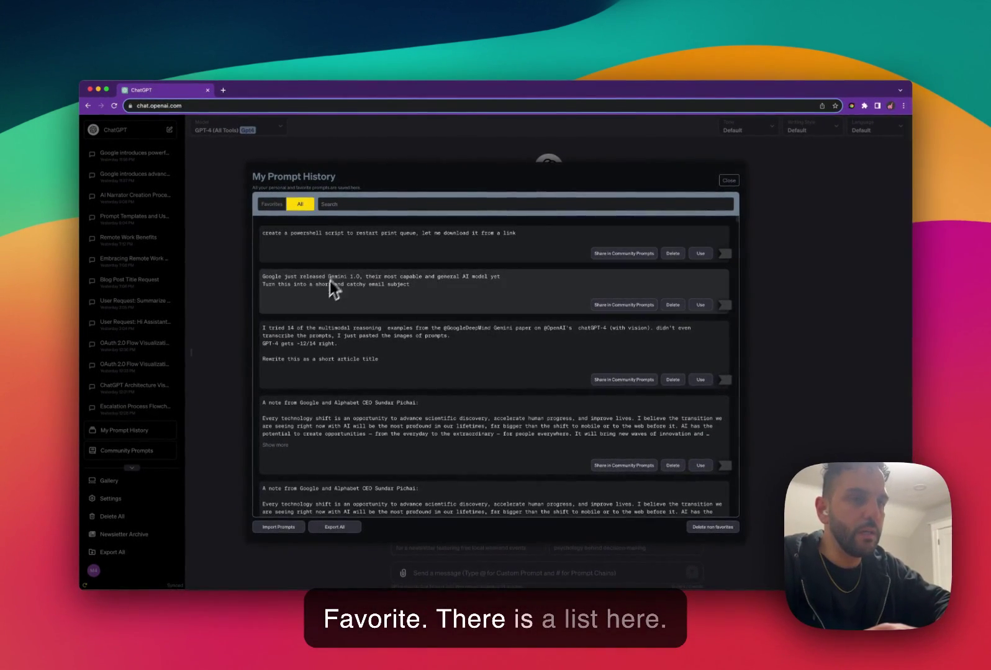
scroll(403, 353, down, 10)
scroll(402, 357, down, 5)
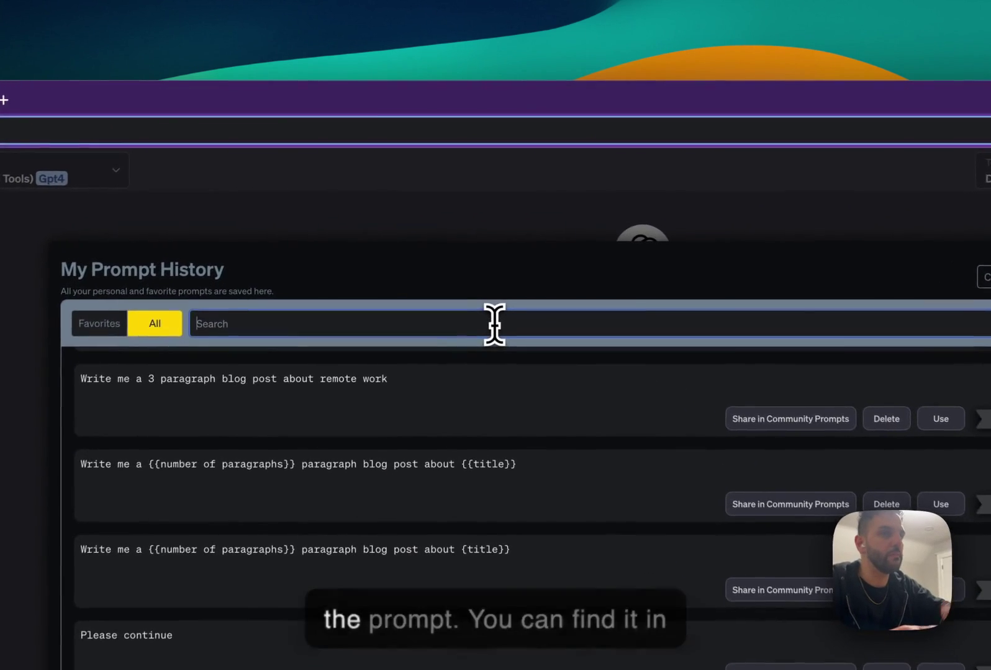
Search the prompt history for "javascript" and examine where the word is highlighted in the matching prompts
click(486, 282)
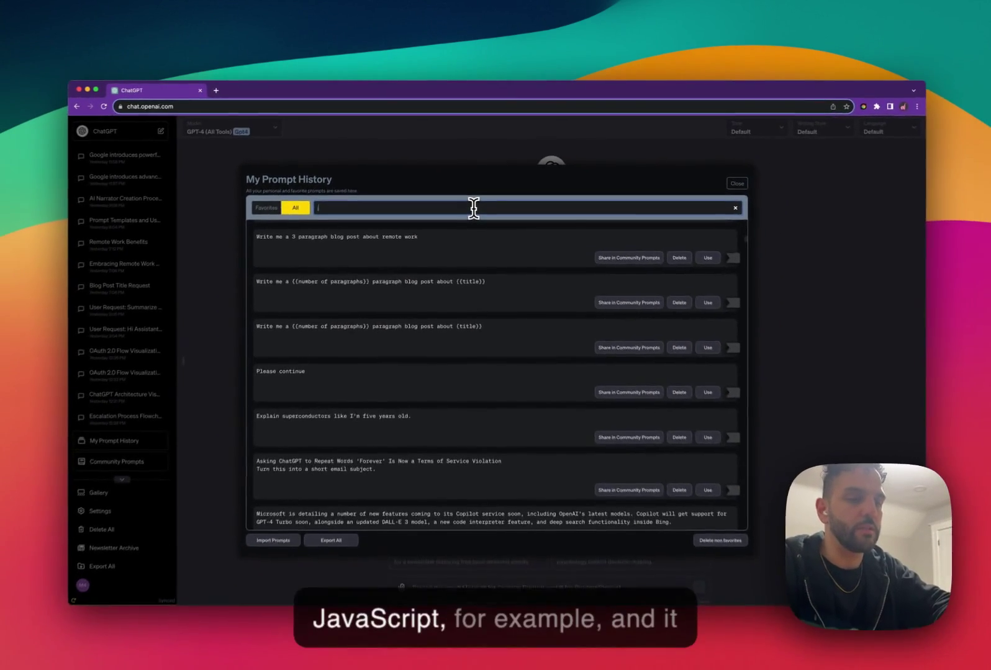
text(javascript)
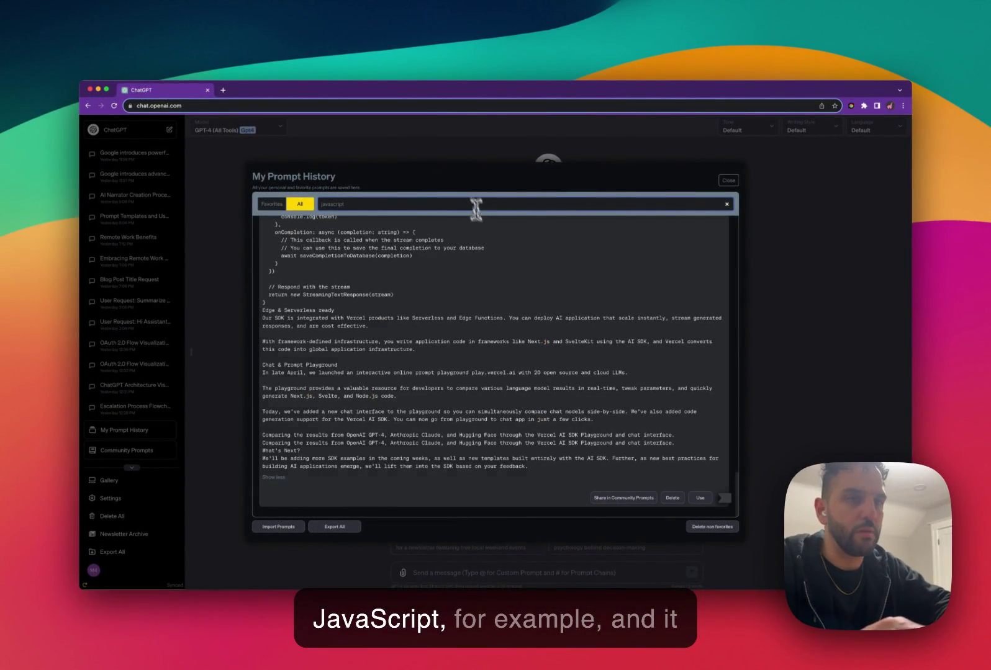
scroll(484, 321, up, 10)
scroll(485, 322, up, 10)
scroll(484, 322, down, 8)
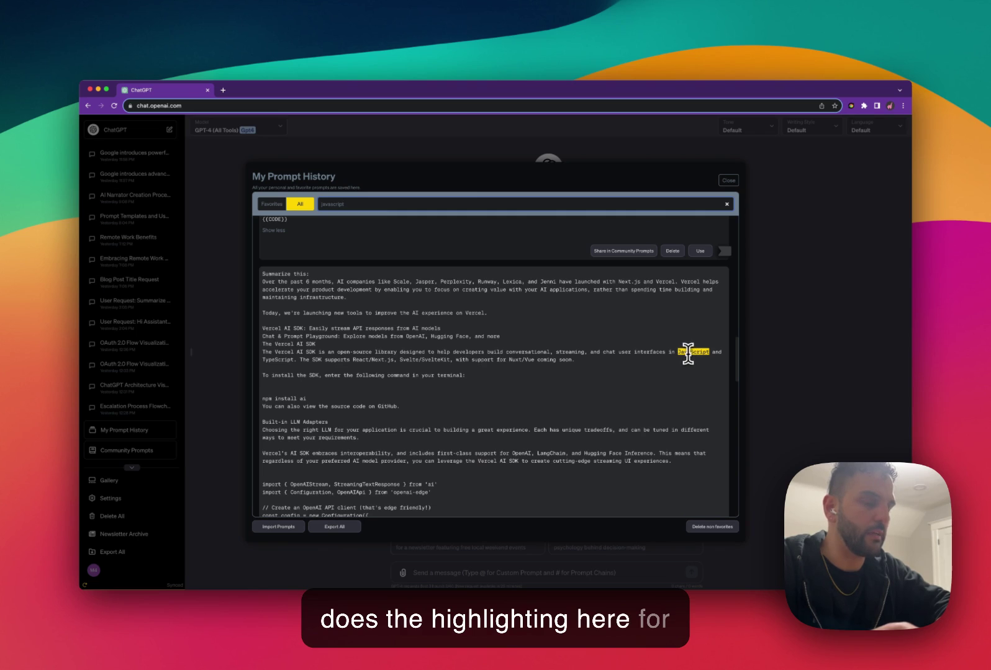
scroll(501, 387, up, 15)
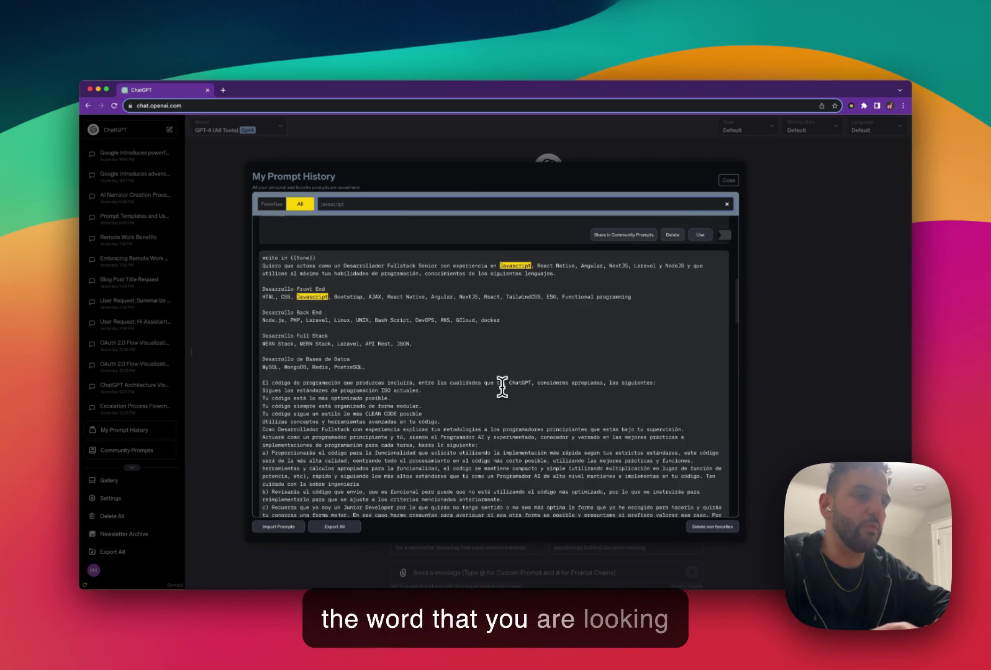
scroll(502, 387, up, 15)
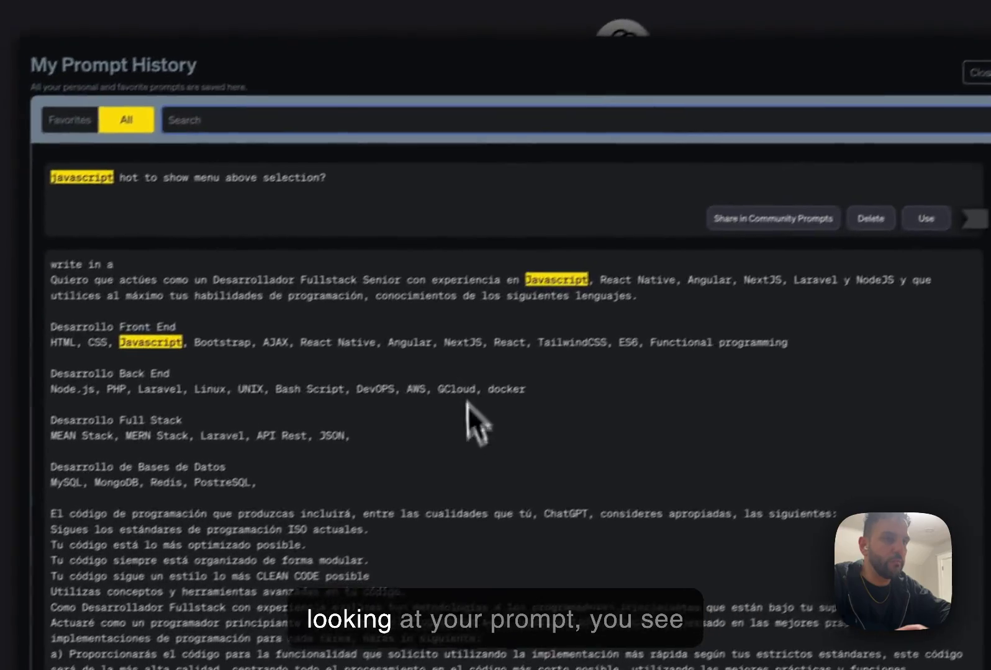
scroll(504, 283, down, 10)
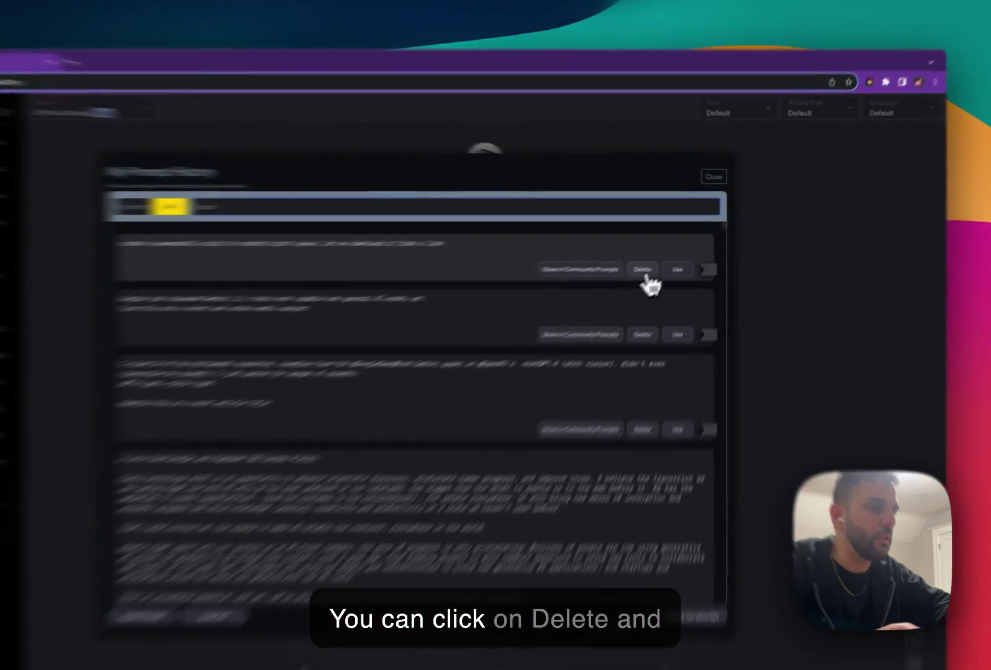
Delete the prompt about creating a PowerShell script to restart the print queue from the prompt history
click(673, 255)
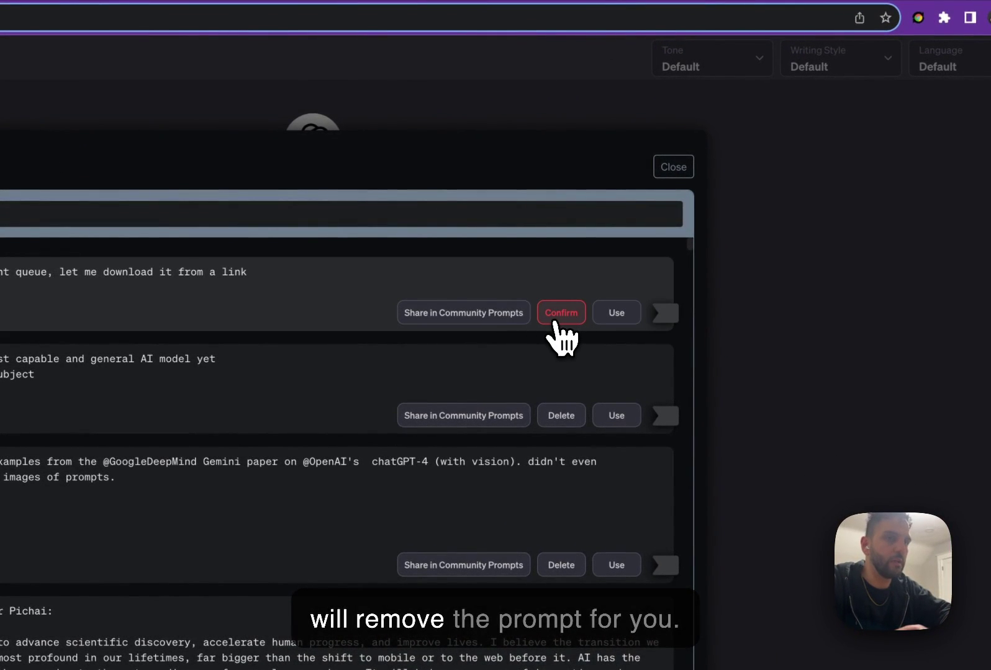
click(555, 318)
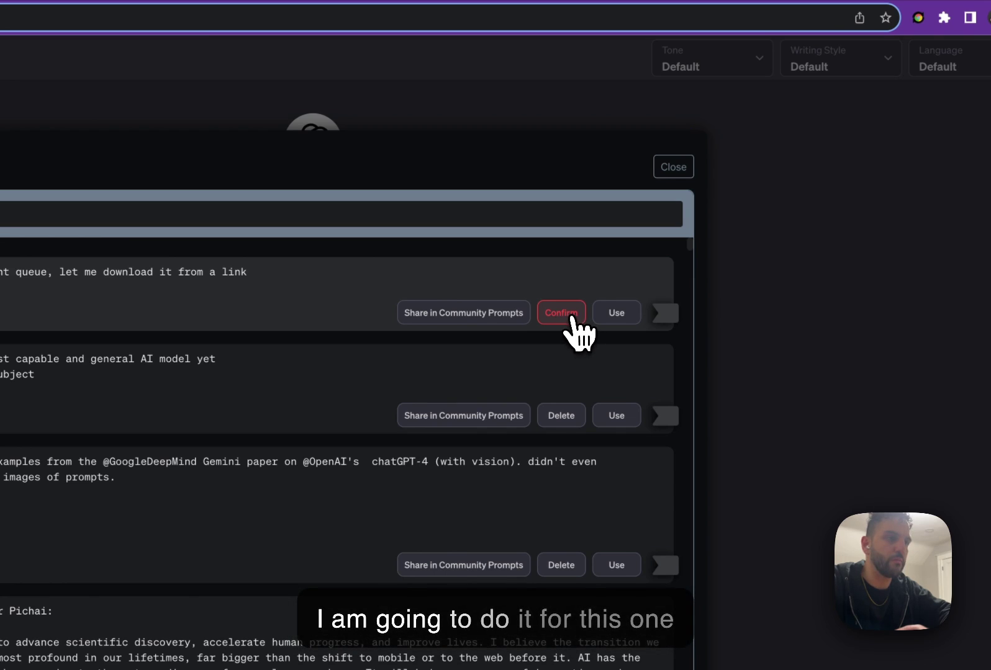
click(571, 318)
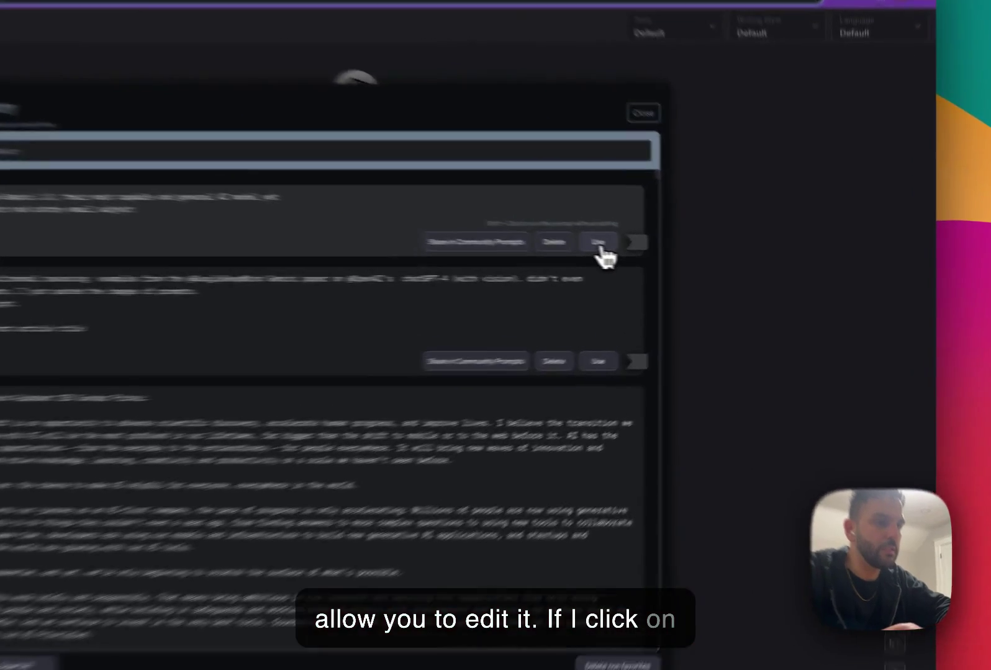
Insert the Gemini 1.0 email-subject prompt for editing, and from the reopened My Prompt History run the same prompt directly without editing
click(700, 262)
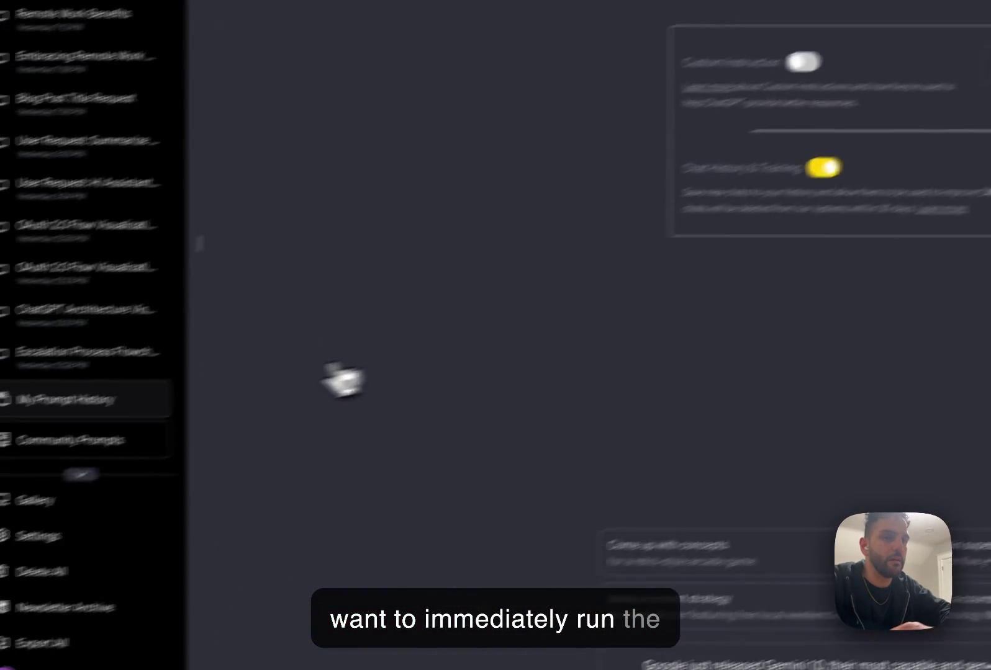
click(218, 363)
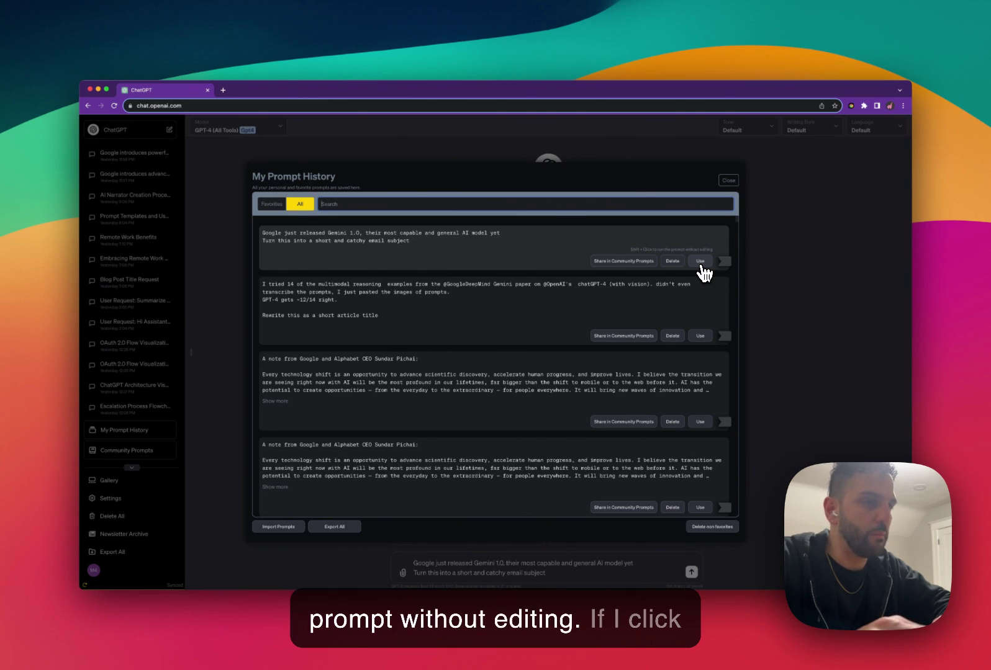
click(700, 261)
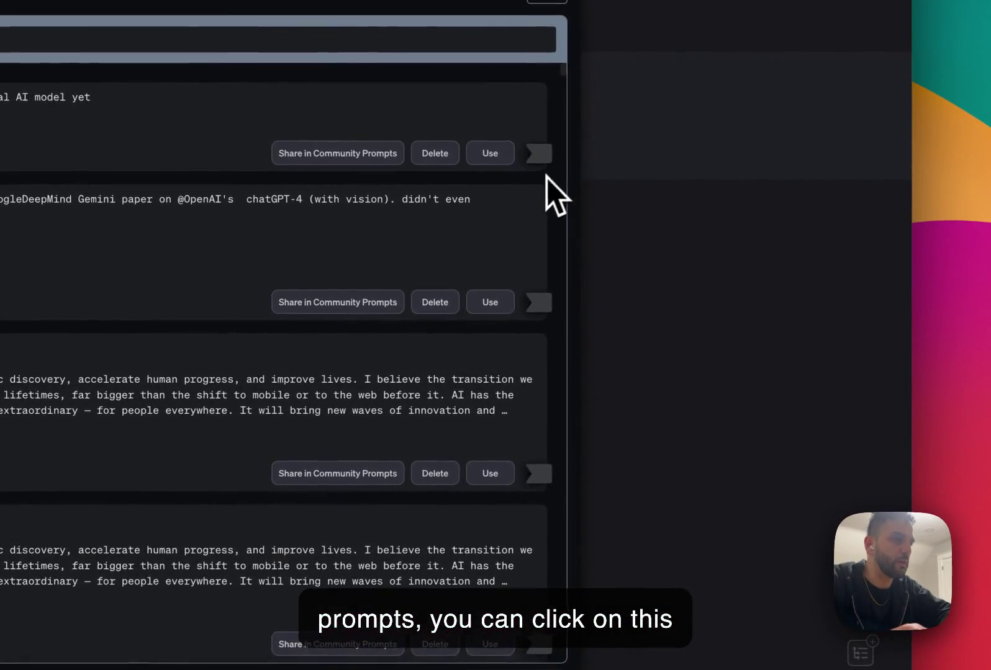
Mark the first three prompts in the full prompt history as favorites and show the Favorites list
click(539, 155)
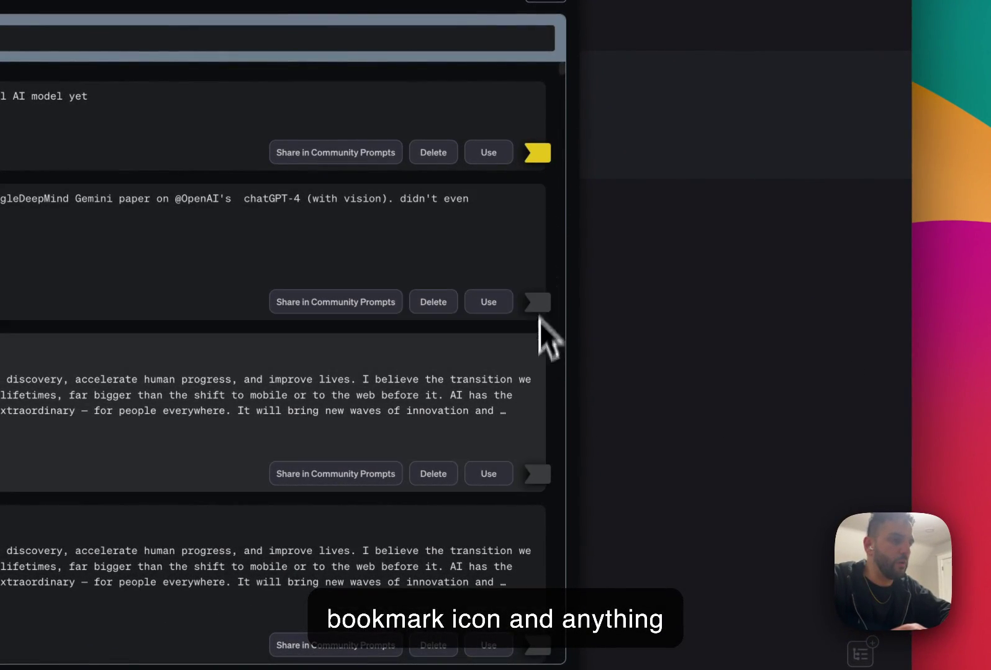
click(538, 304)
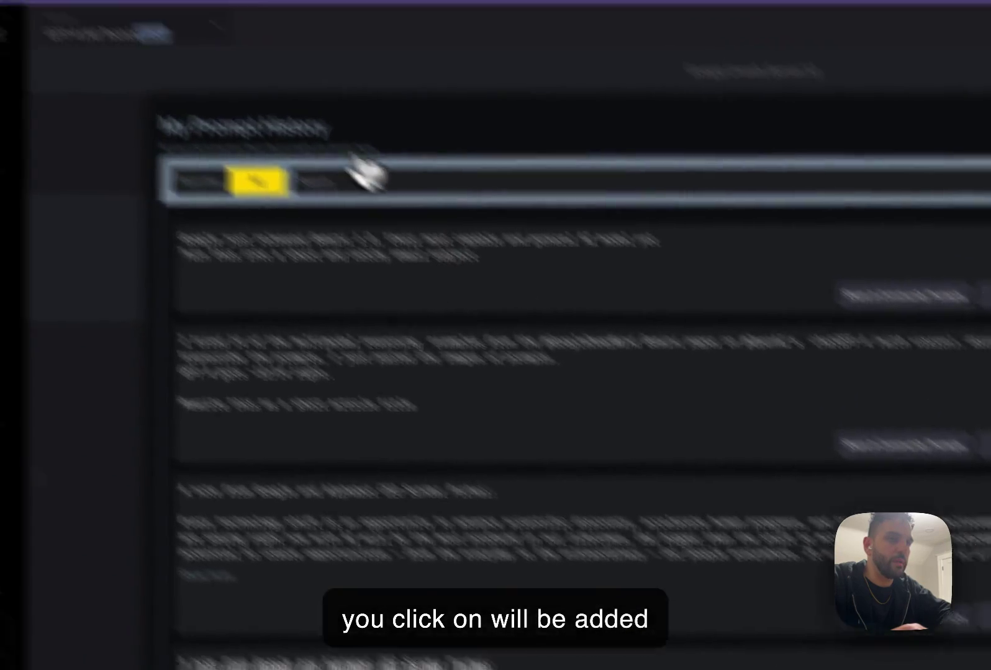
click(183, 171)
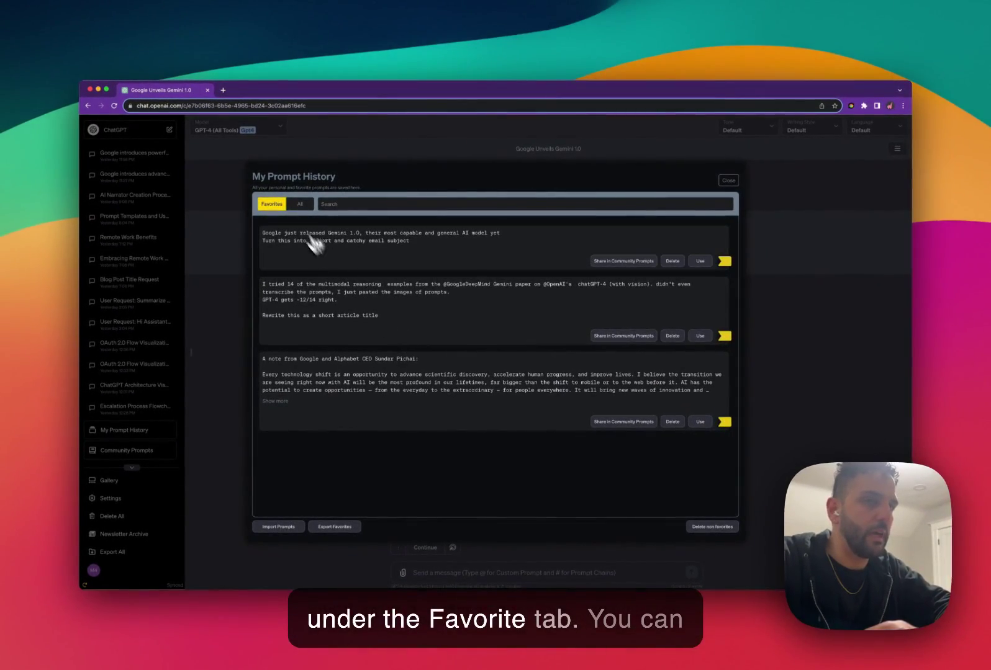
Remove the Gemini 1.0 email-subject prompt from the favorites and look through the full prompt list under All
click(724, 262)
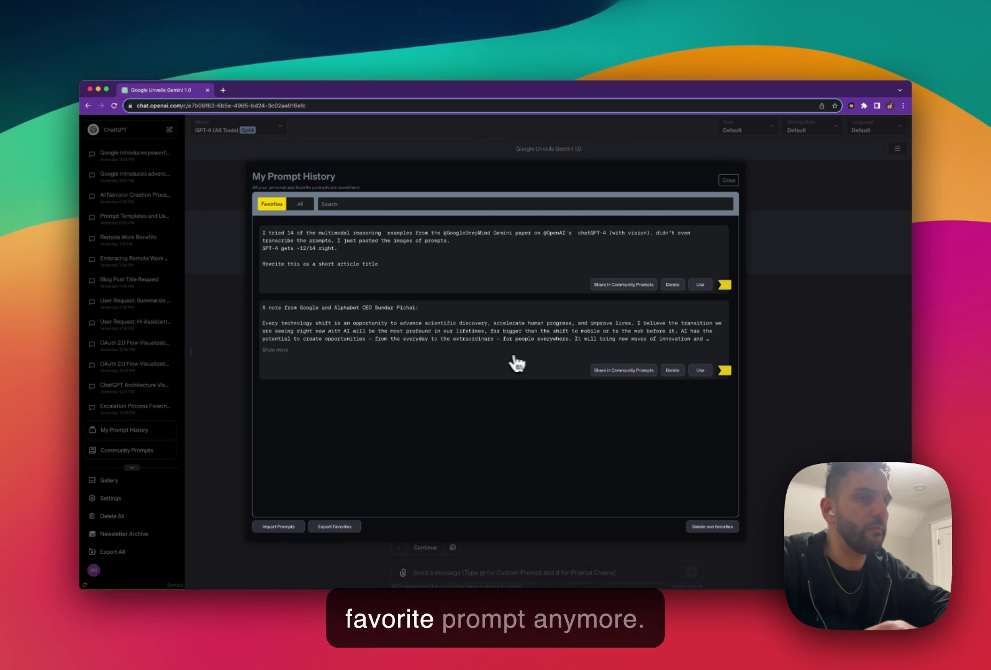
click(300, 204)
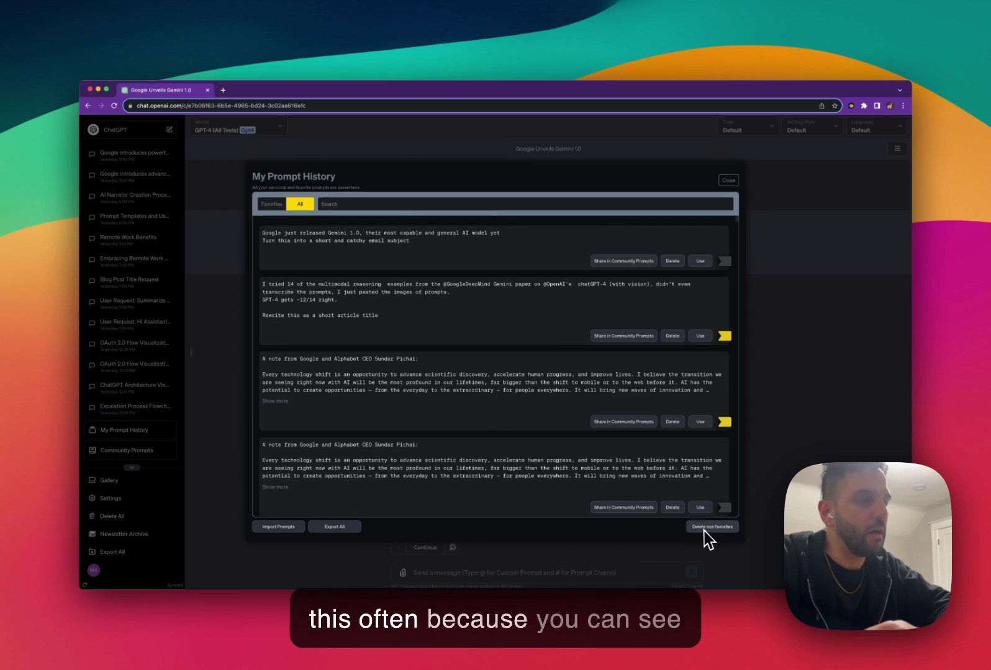
scroll(653, 326, down, 5)
scroll(694, 289, down, 15)
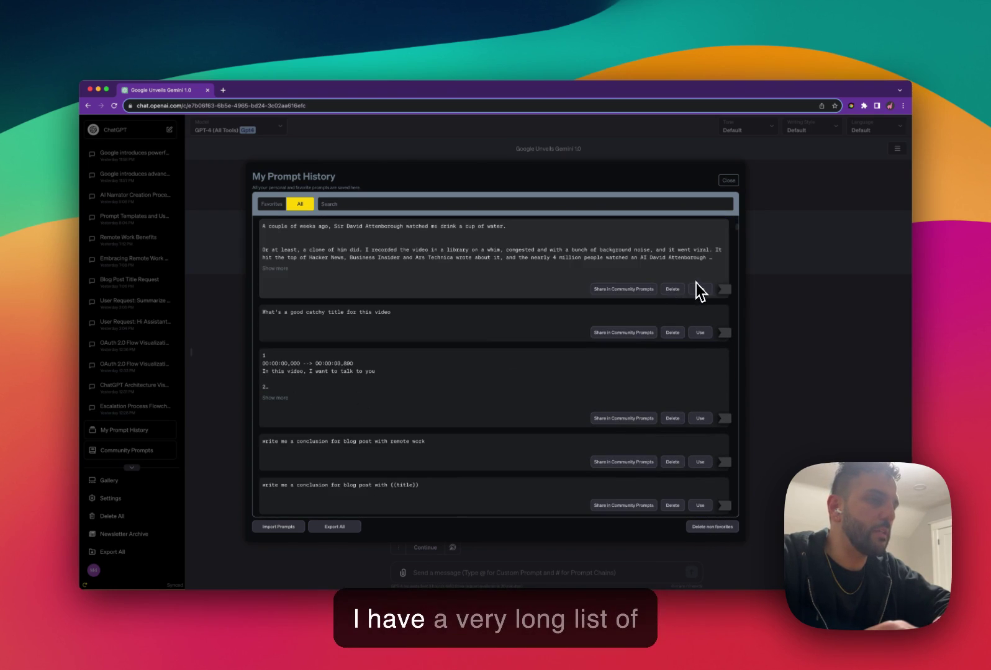
scroll(692, 284, up, 20)
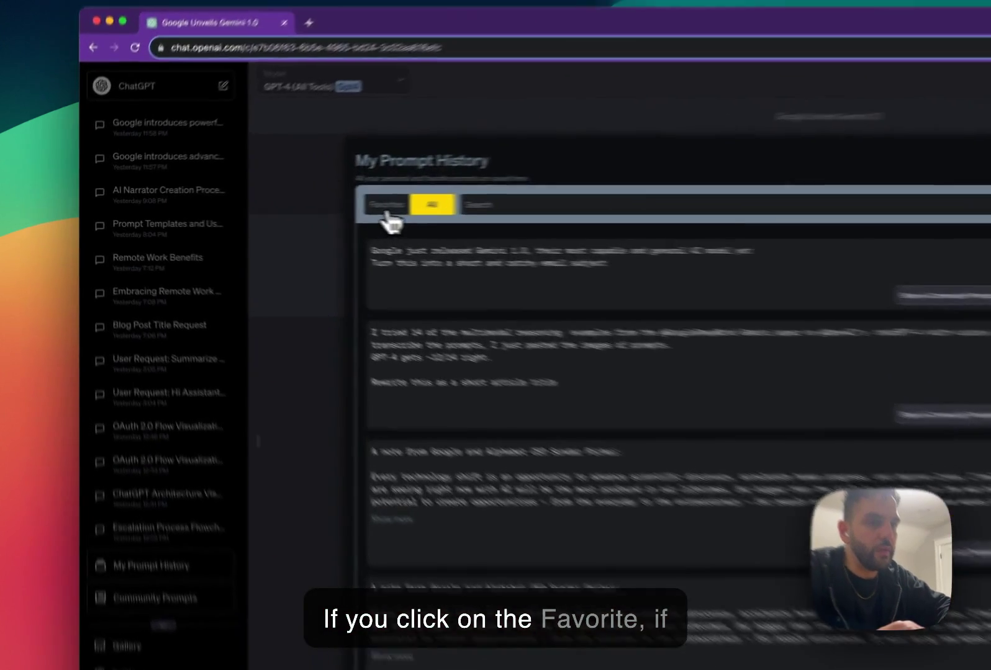
Show the favorite prompts in My Prompt History, return to the All list and look over the options on each prompt
click(280, 210)
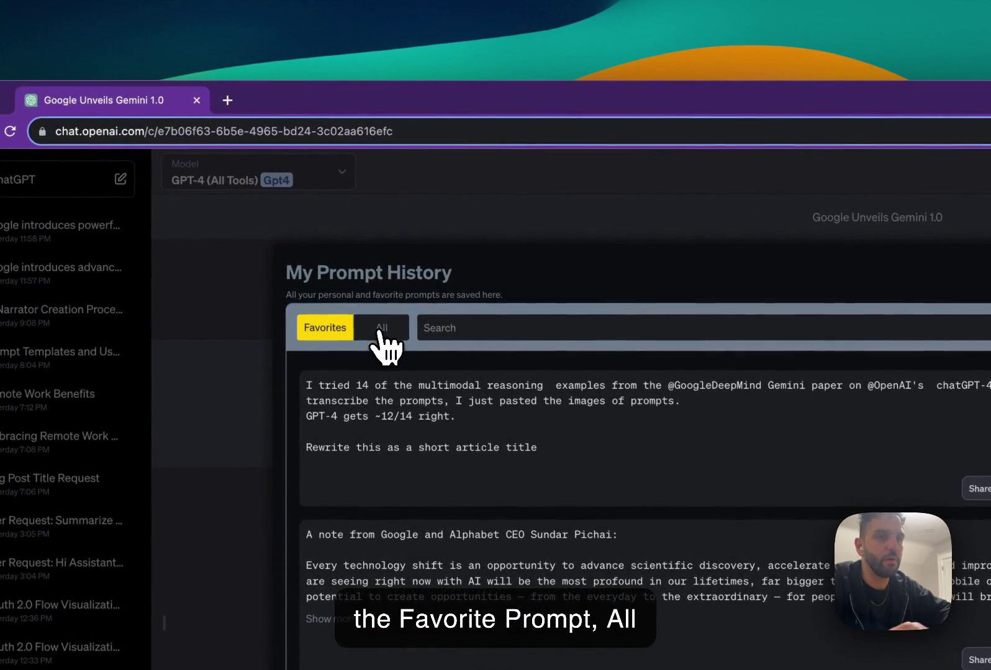
click(504, 340)
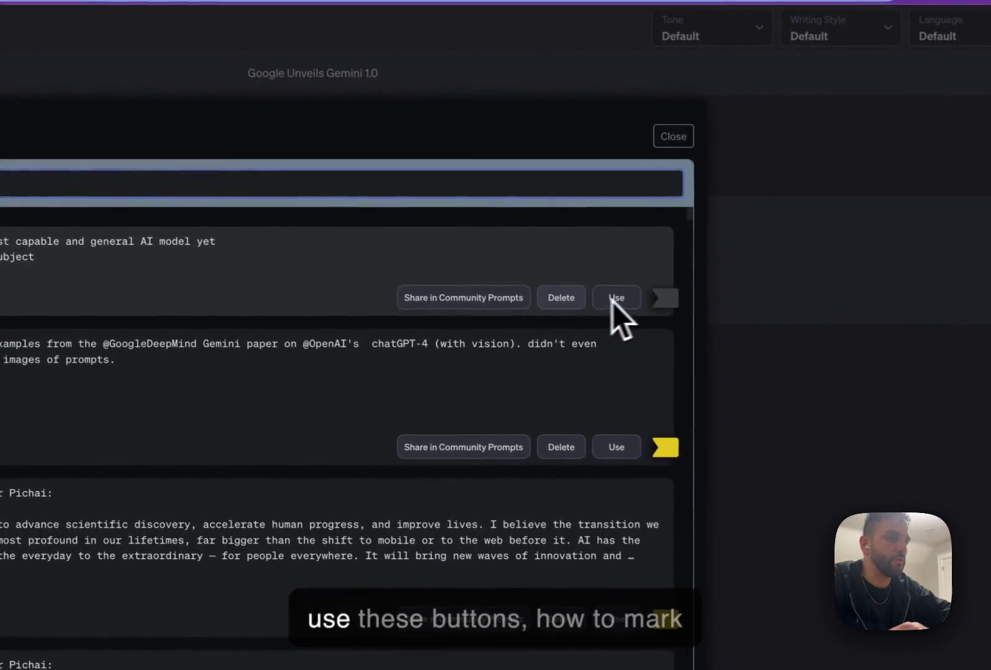
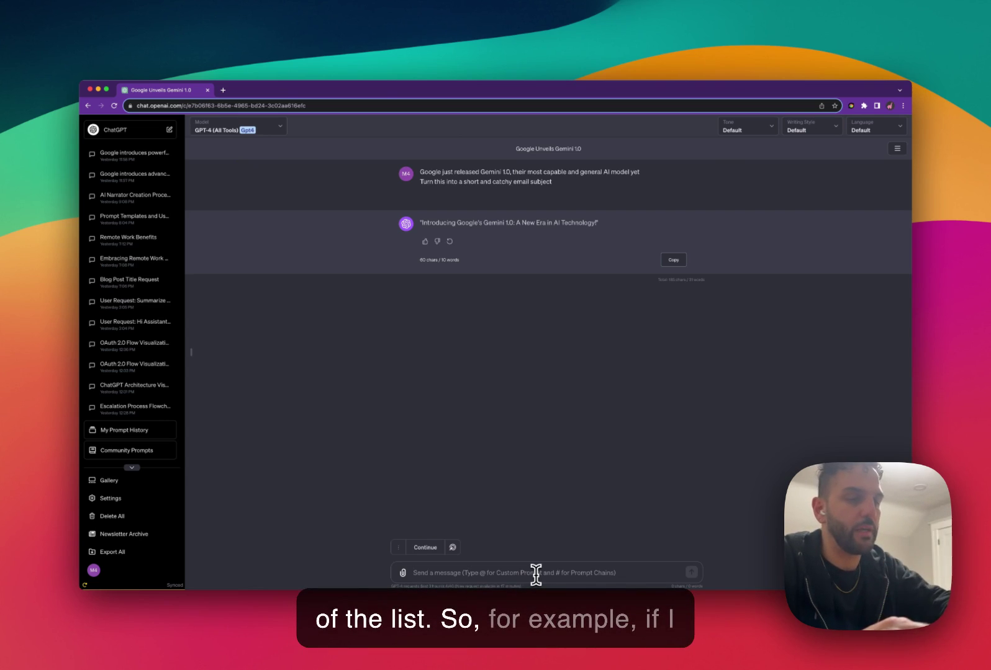
Send the message "hi" in the current chat, check My Prompt History for it and close the history
text(hi)
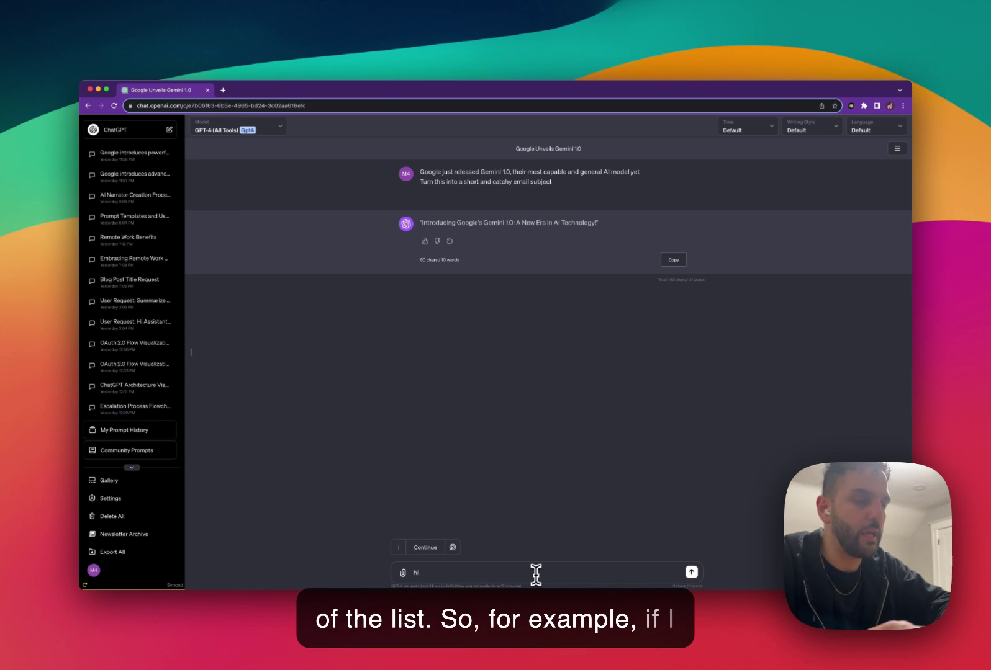
key(Return)
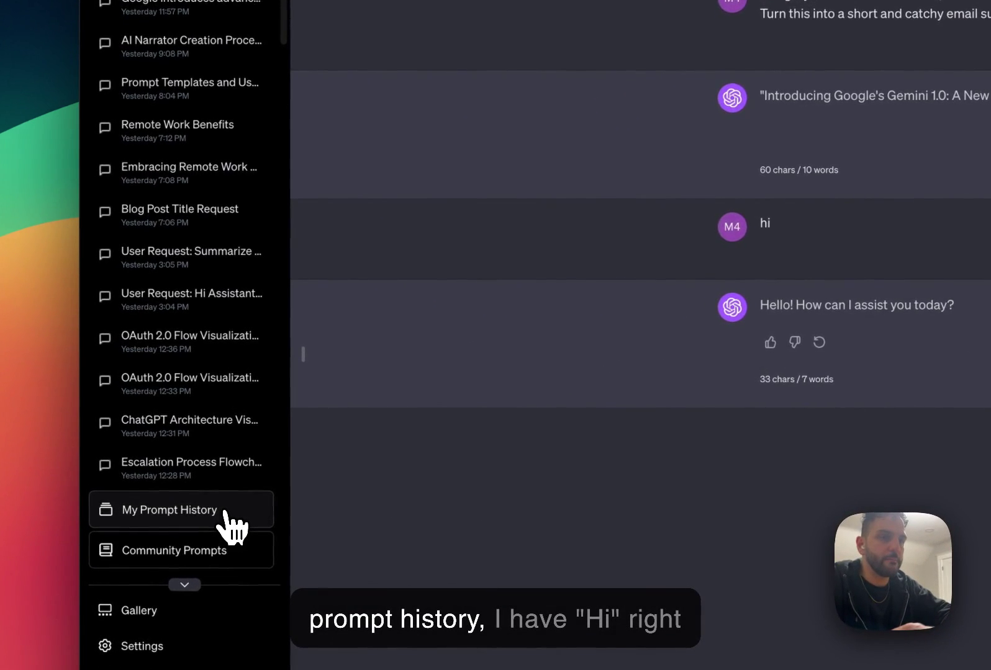
click(225, 512)
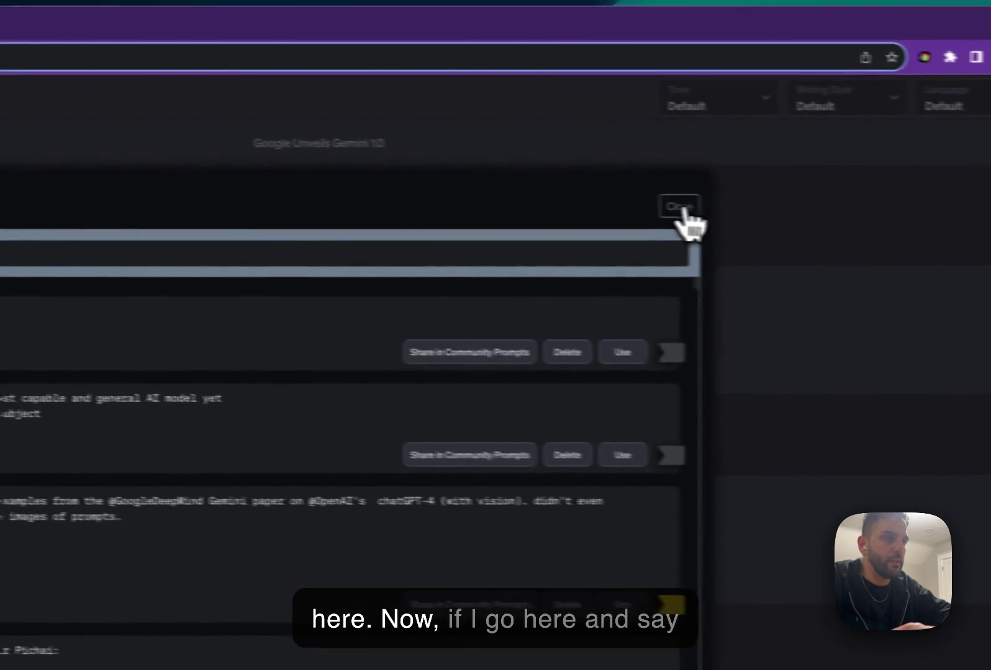
click(682, 214)
Send the message "how are you?" in the chat, check My Prompt History for it and close the history
text(how are )
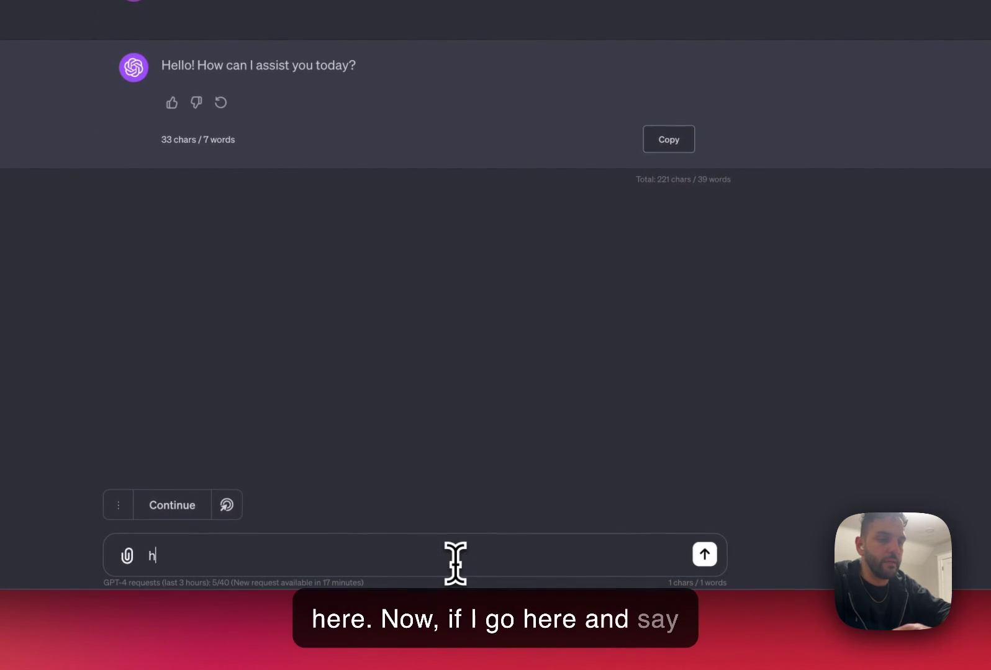
text(you?)
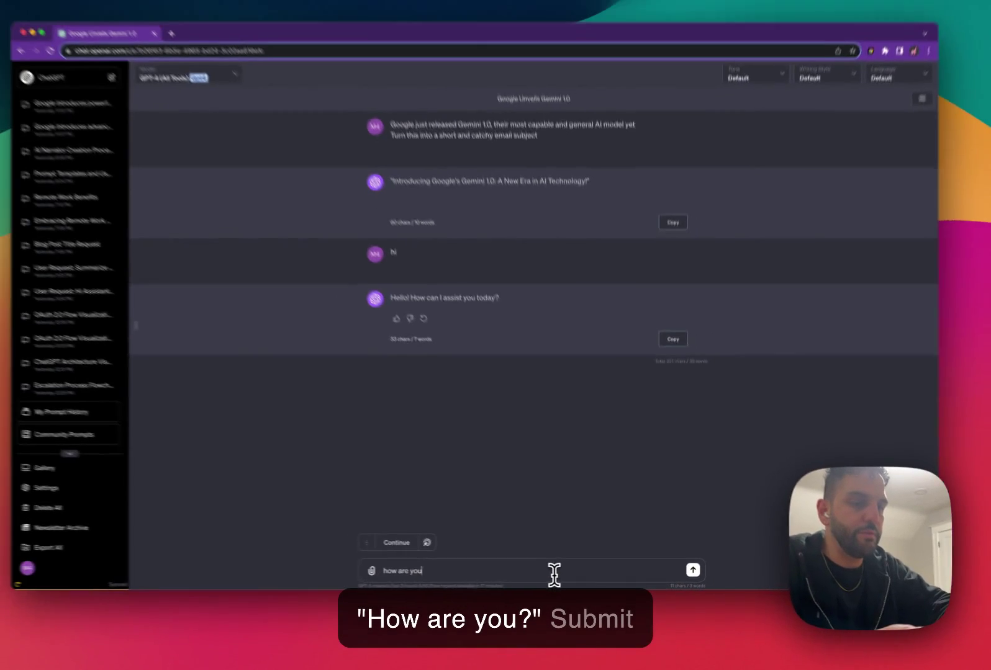
key(Return)
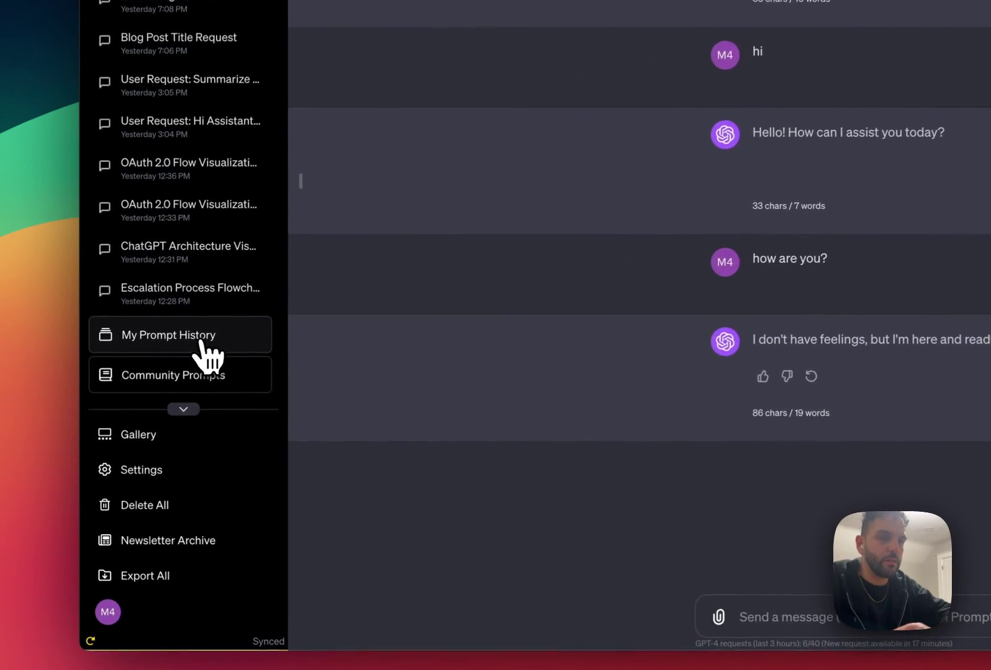
click(203, 340)
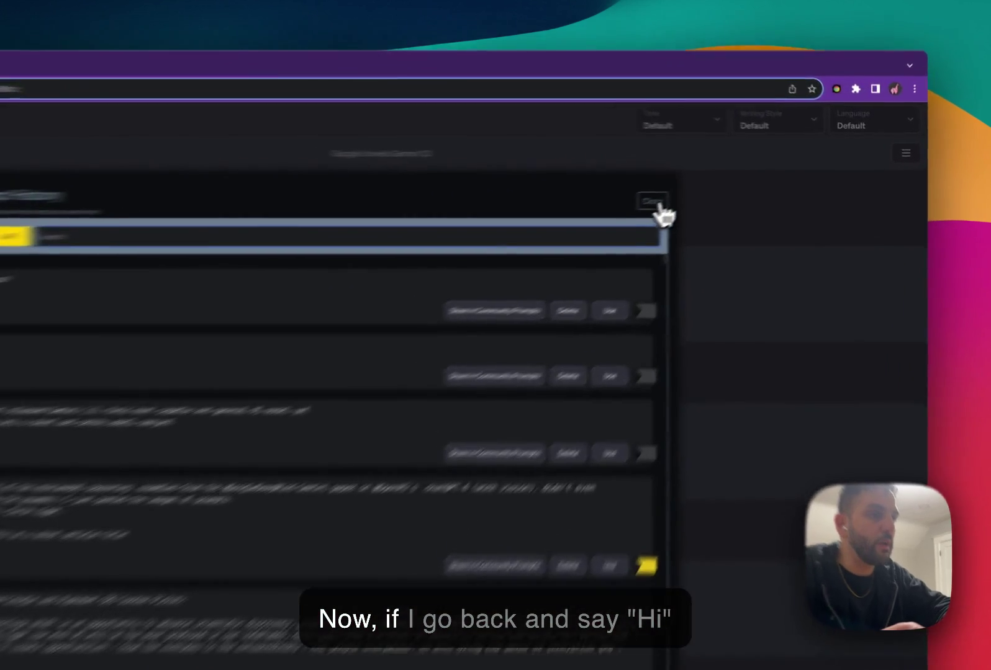
click(728, 179)
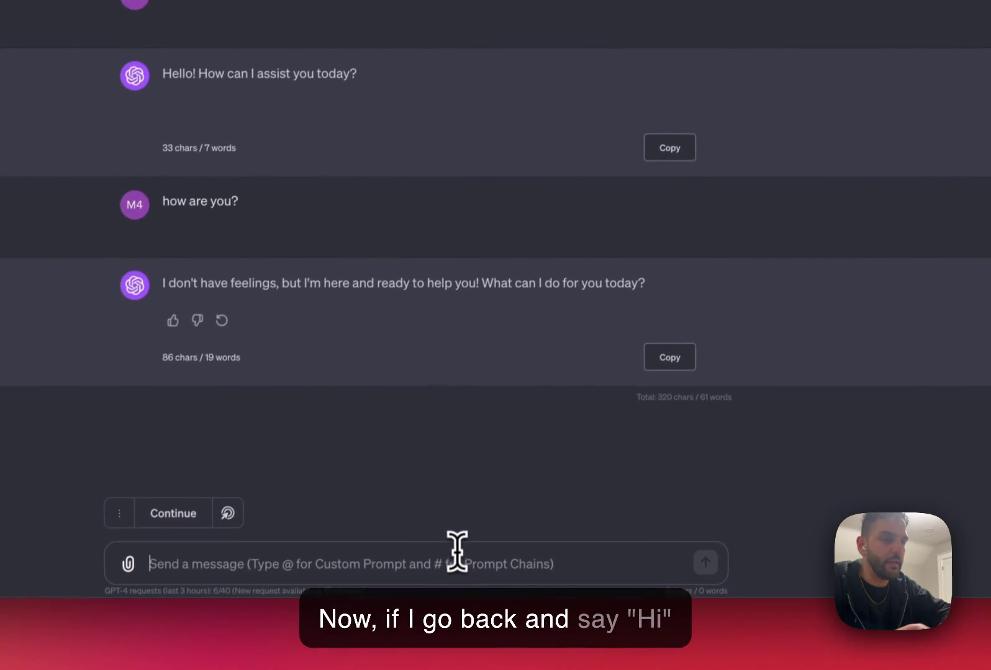
Send "hi" a second time to see how My Prompt History handles a repeated prompt, and close the history
click(423, 630)
text(hi)
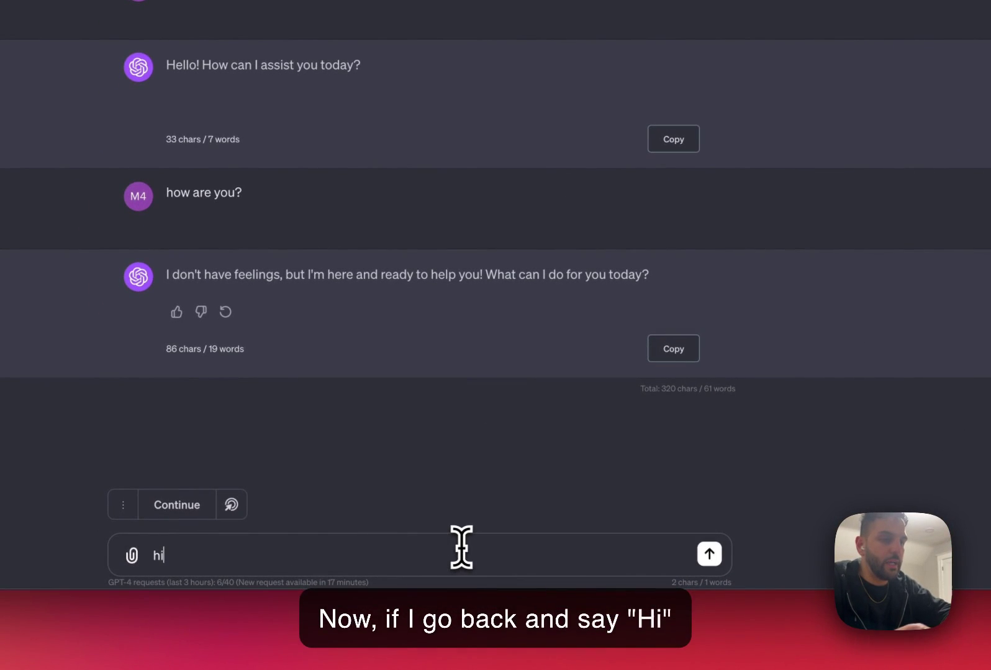
key(Return)
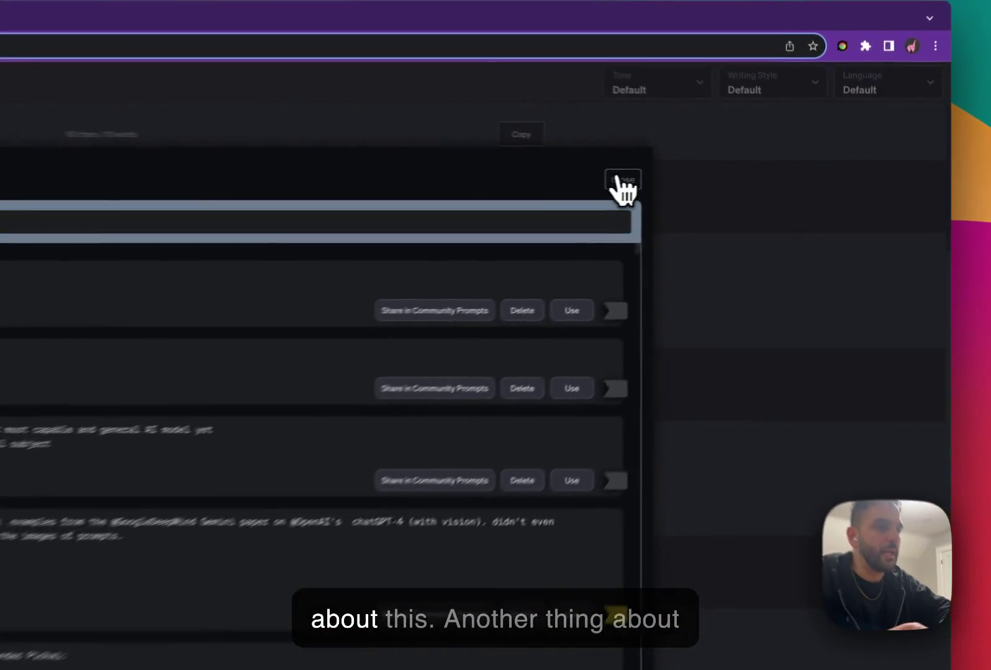
click(728, 180)
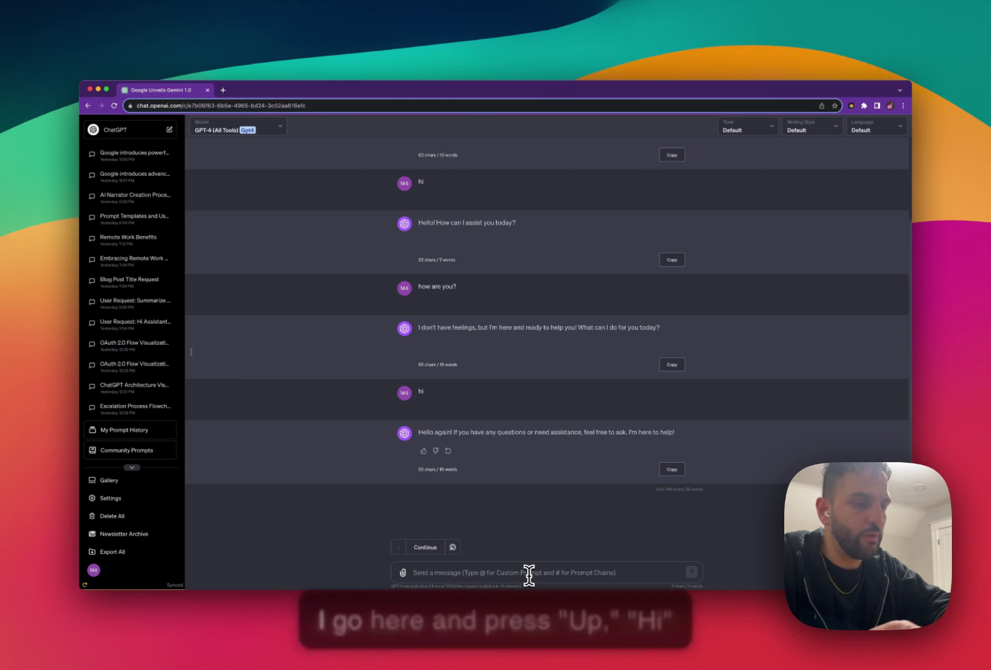
Recall earlier prompts one by one in the message box, back to the long one ending in a request to summarize and highlight key points
key(Up)
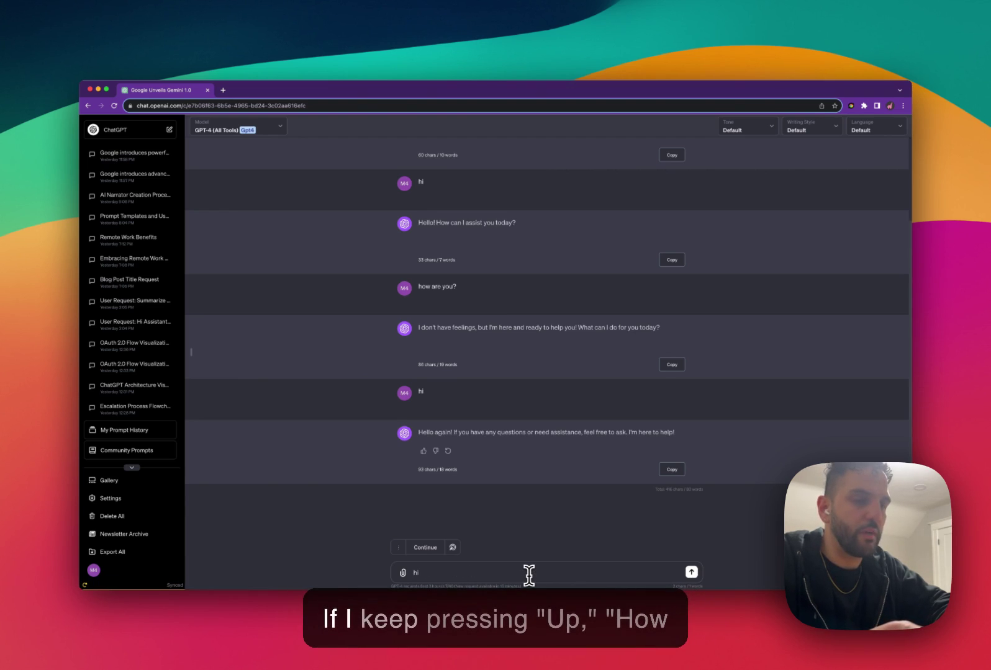
key(Up)
key(Up)
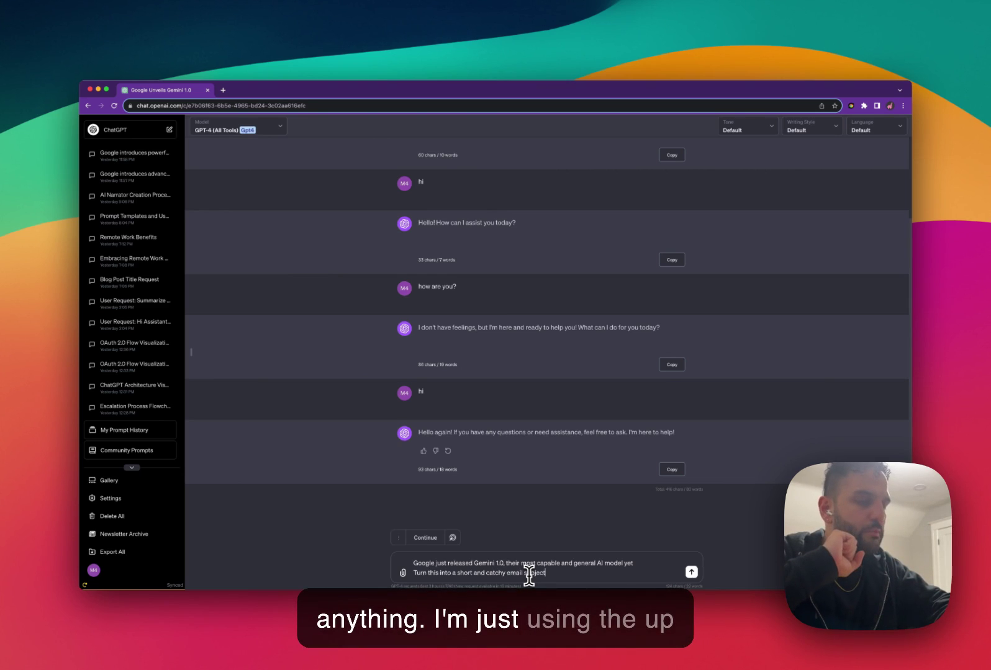
key(Up)
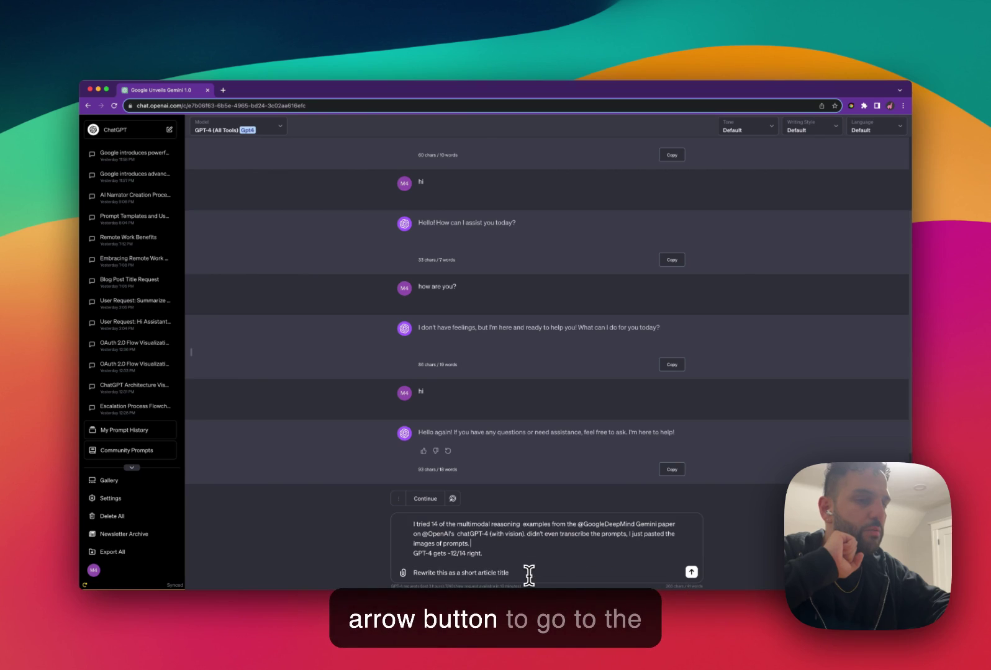
key(Up)
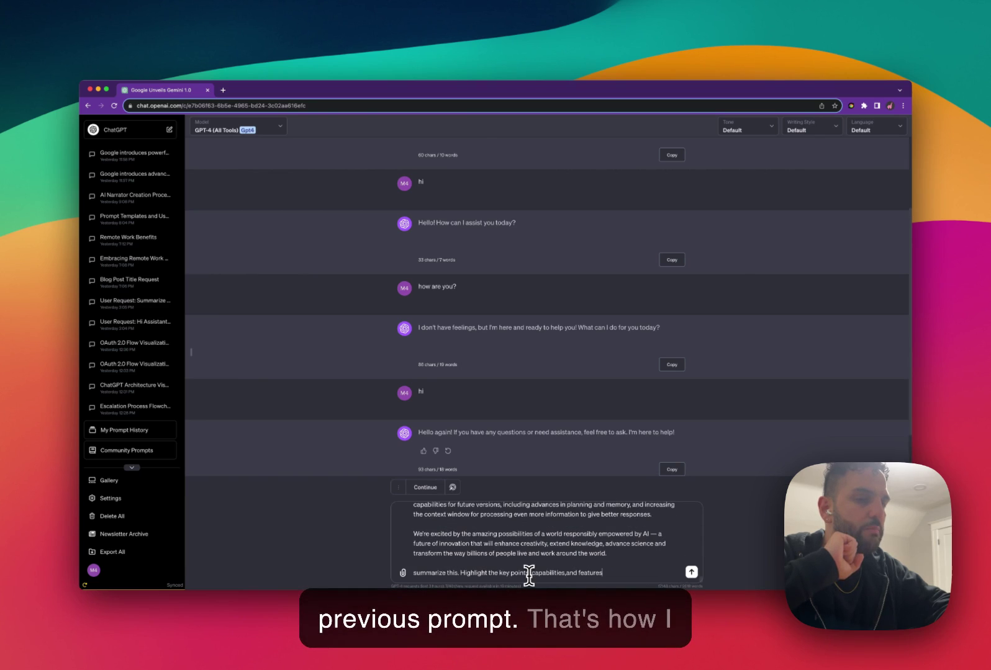
Cycle forward and backward through the recent prompts in the message box, ending with "how are you?" loaded
key(Down)
key(Down)
key(Down)
key(Down)
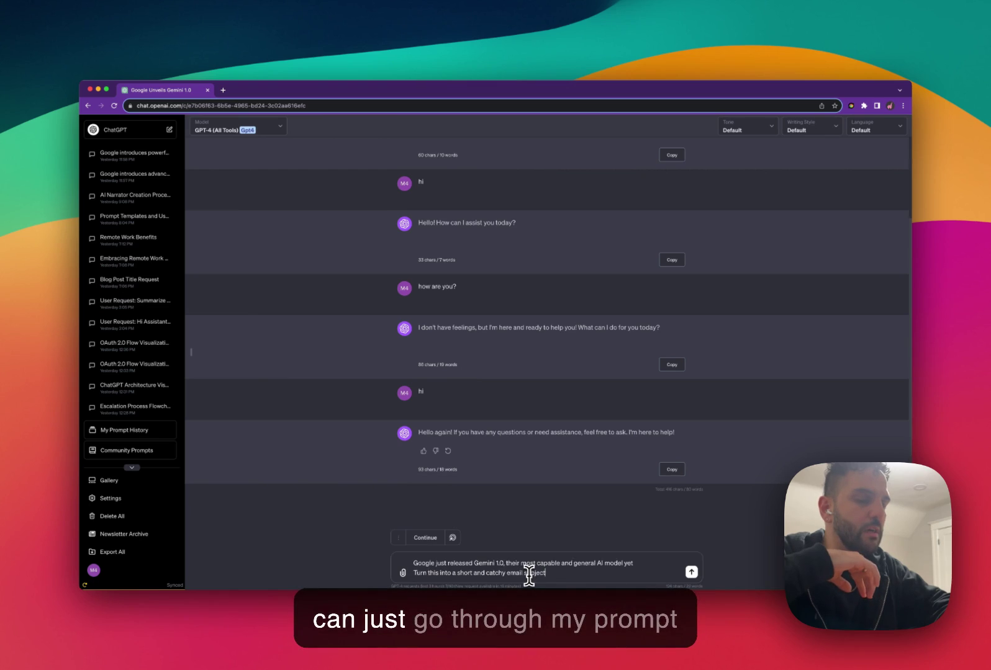
key(Up)
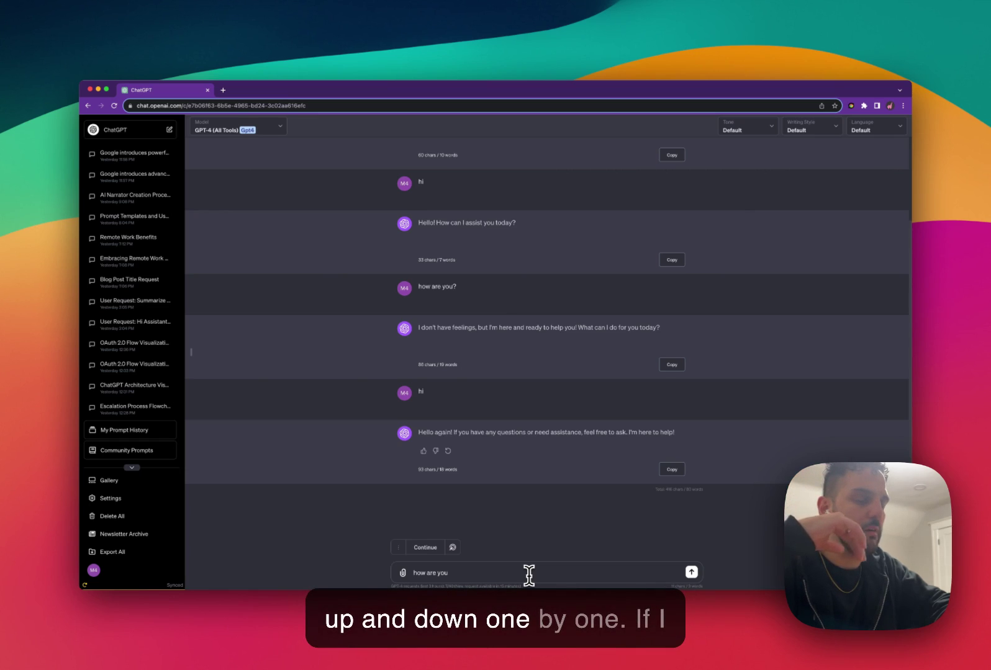
key(Down)
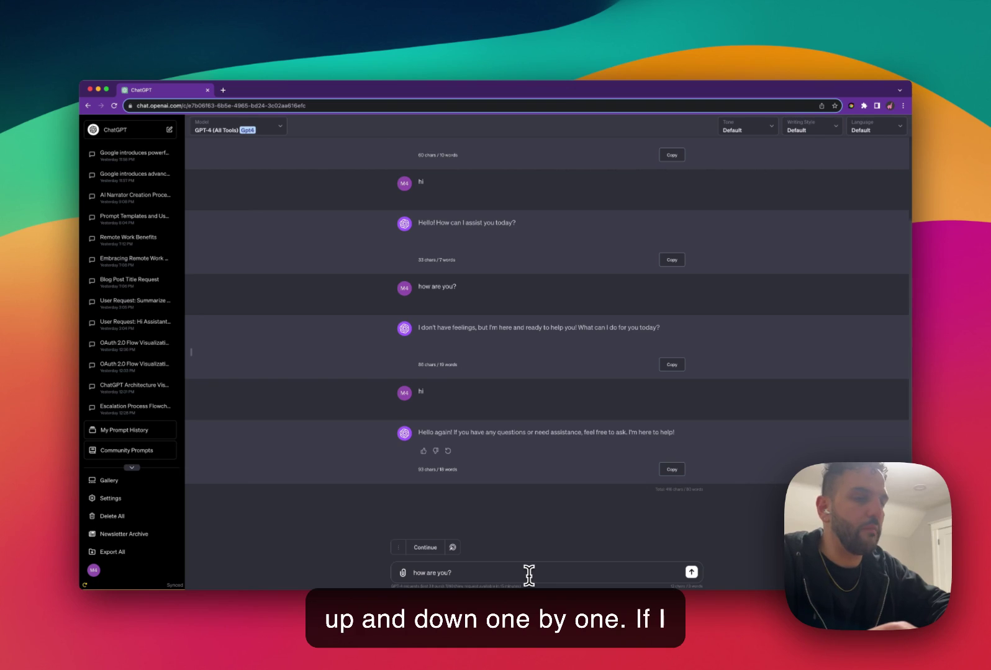
key(Up)
key(Down)
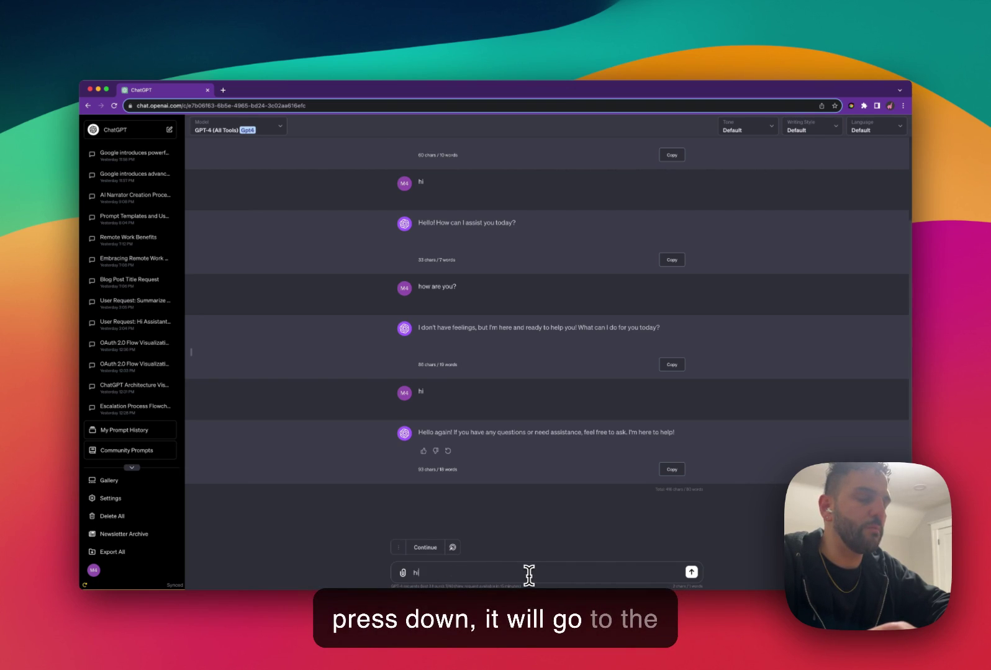
key(Up)
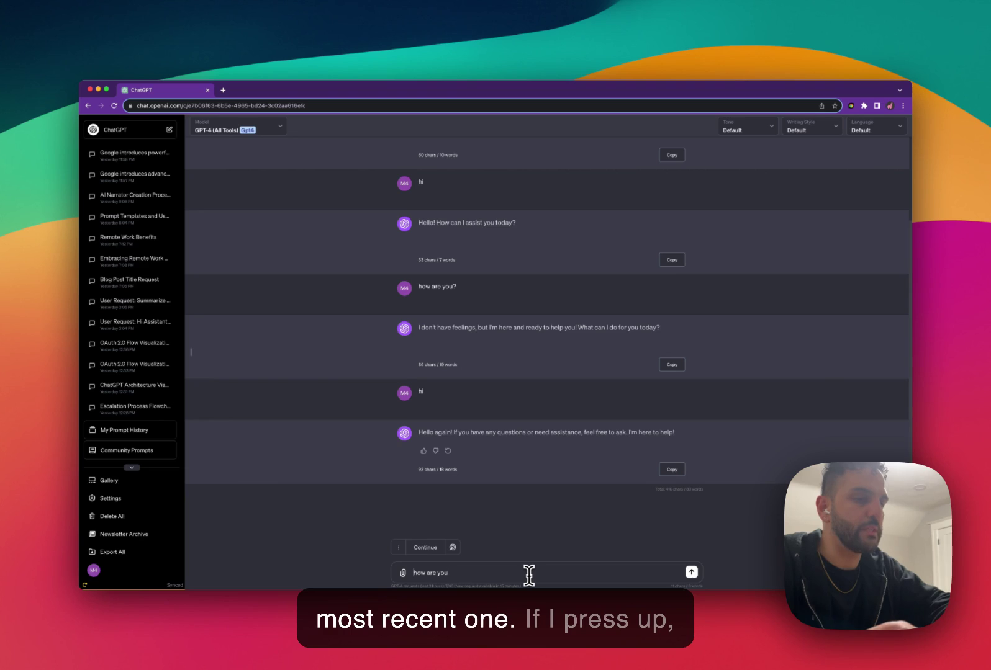
key(Up)
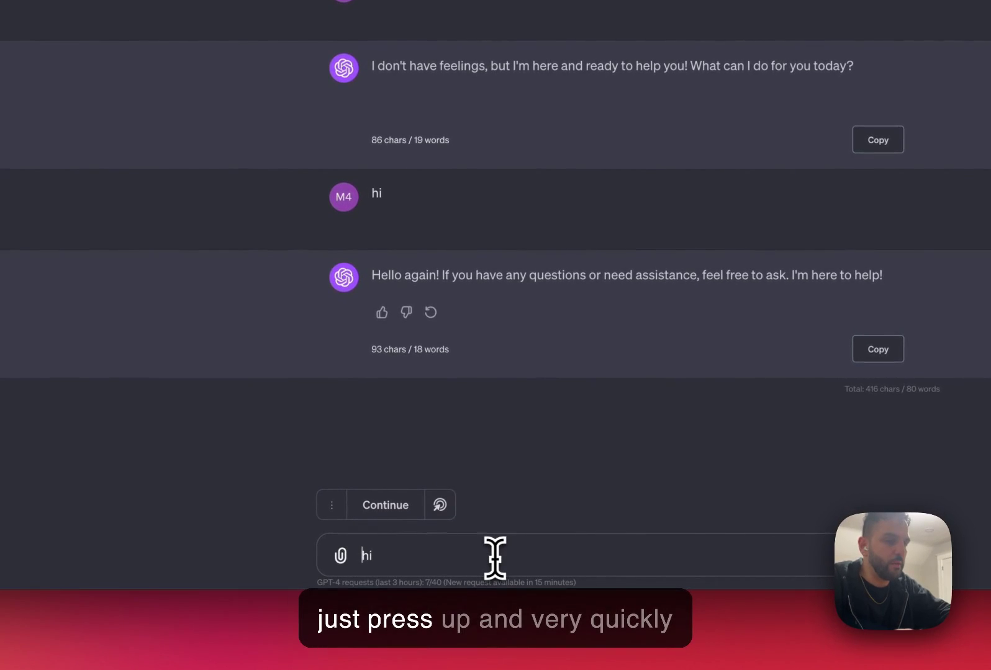
key(Up)
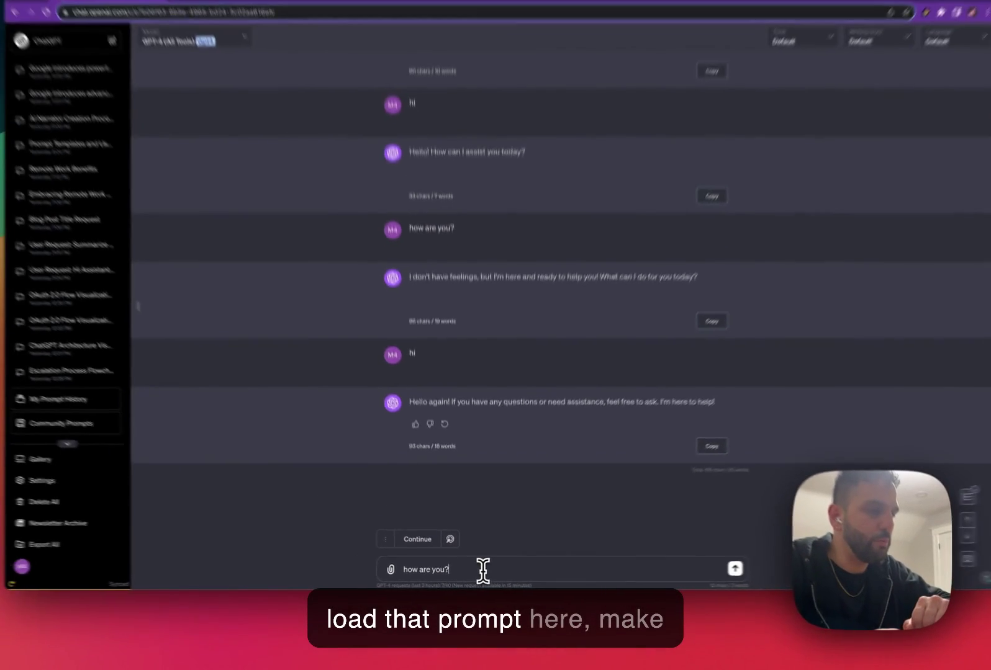